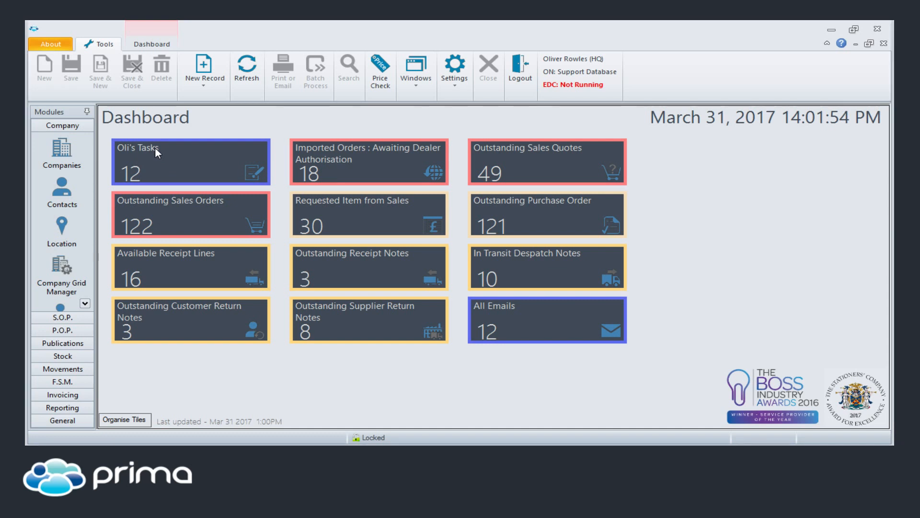
# Step: Open the Mike's Stationery call-back journal from the personal tasks tile on the dashboard
pyautogui.click(133, 147)
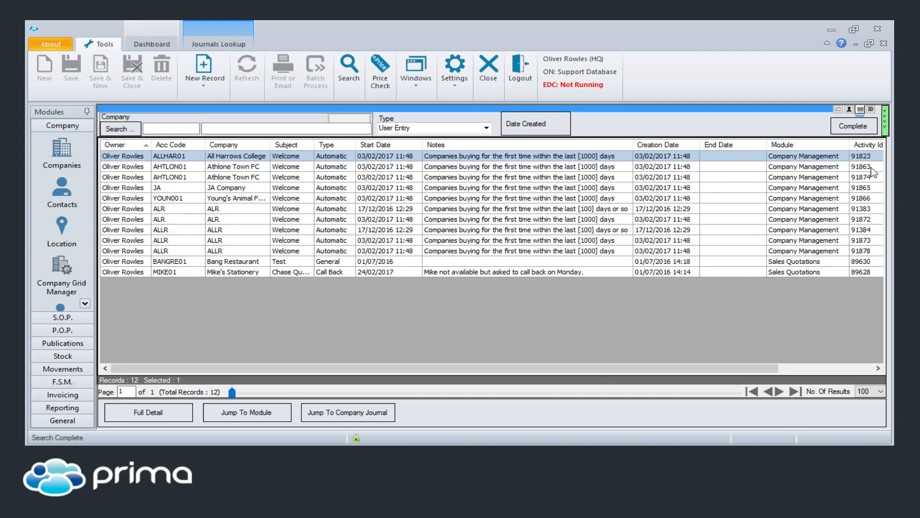
pyautogui.moveTo(623, 373); pyautogui.dragTo(583, 370)
pyautogui.click(336, 273)
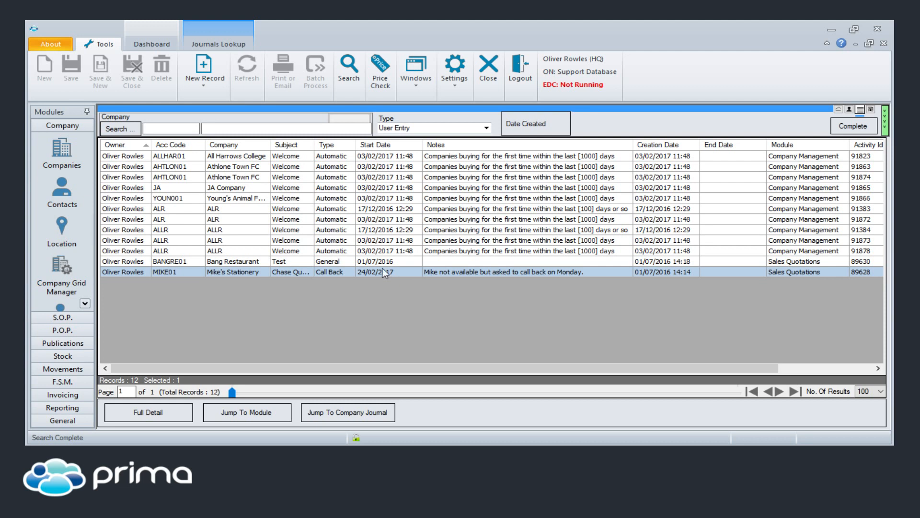
pyautogui.doubleClick(399, 272)
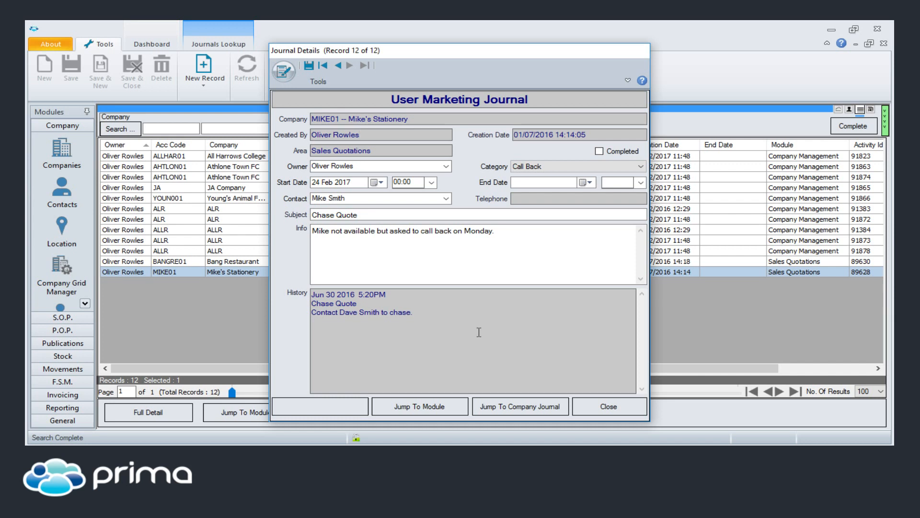
# Step: Add a new line to the journal's info noting that the contact was called and is not available until Monday 3rd of April
pyautogui.click(518, 250)
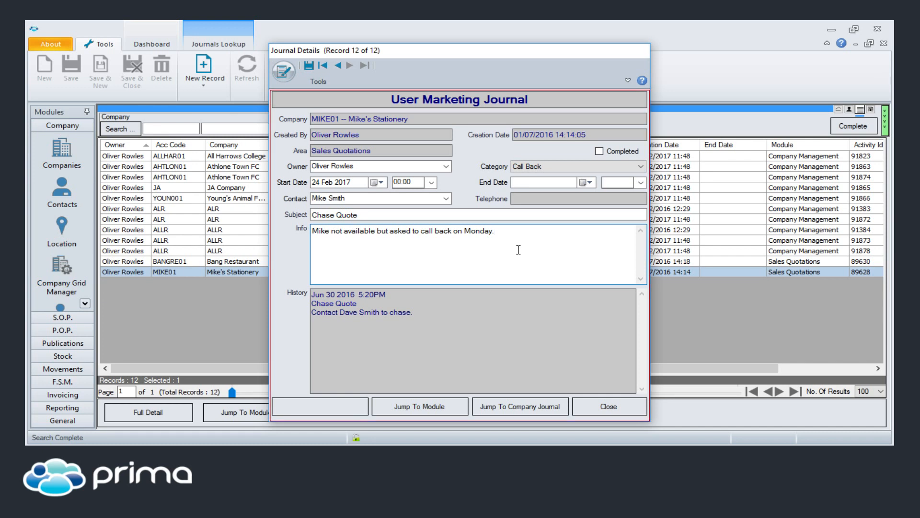
pyautogui.press('Return')
pyautogui.press('Return')
pyautogui.write('Called Mike not available until M')
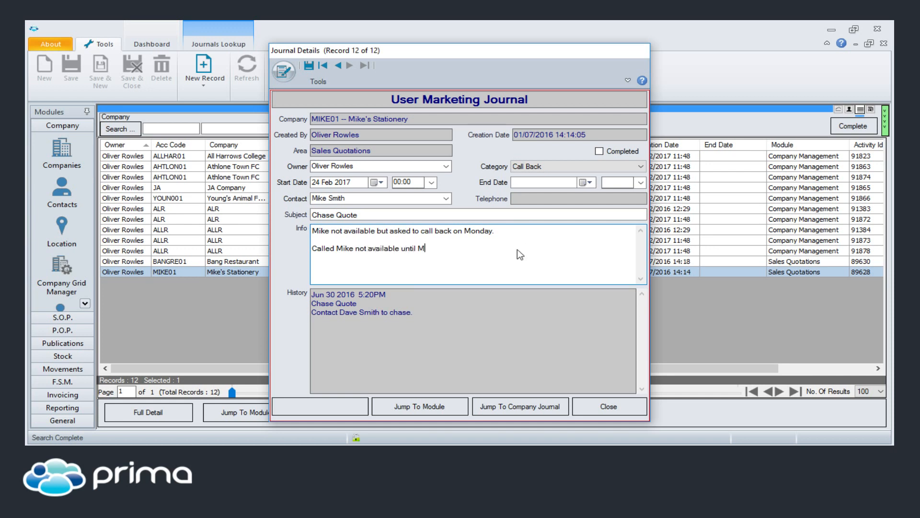
pyautogui.write('onday 3rd of April.')
# Step: Set the journal's start date to 03 Apr 2017 and save it marked as completed
pyautogui.click(381, 183)
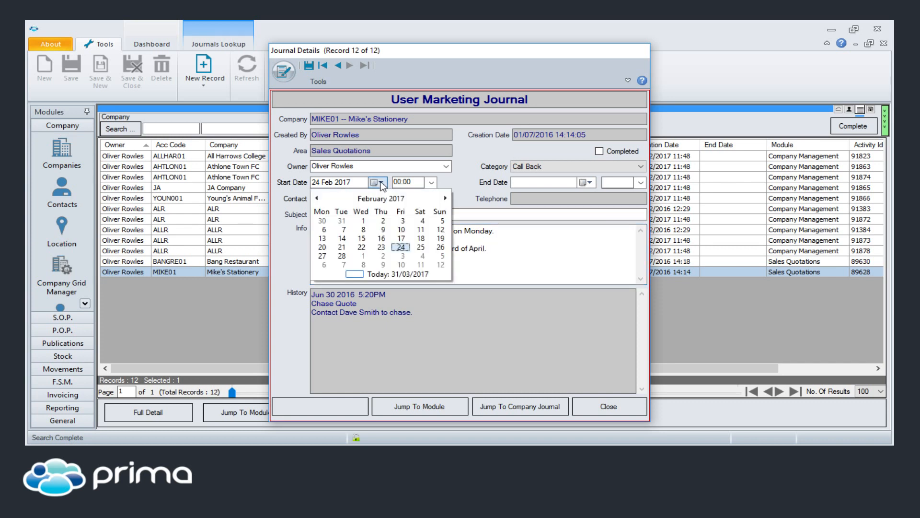
pyautogui.click(445, 198)
pyautogui.click(446, 198)
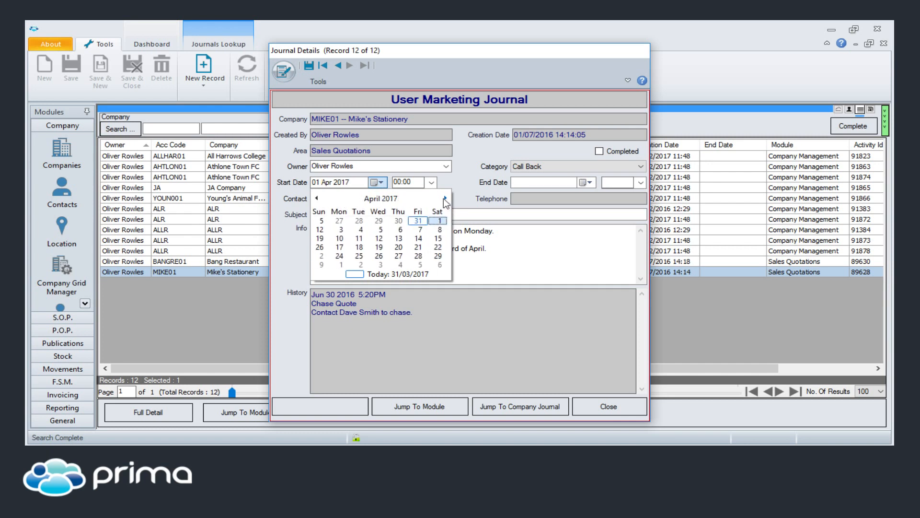
pyautogui.click(342, 229)
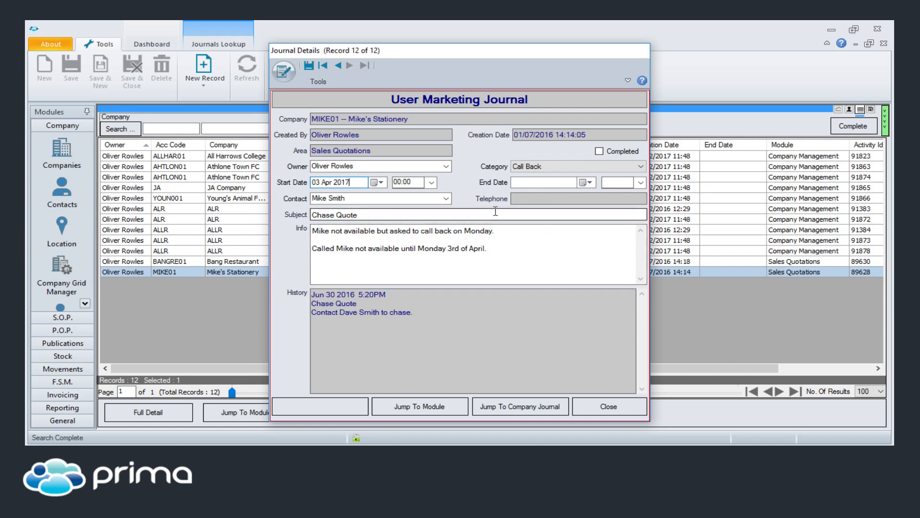
pyautogui.click(599, 151)
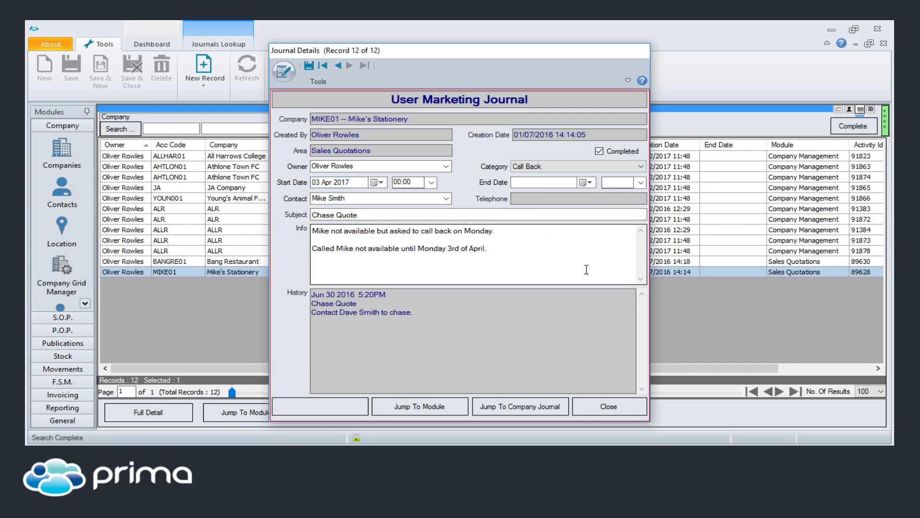
pyautogui.click(309, 65)
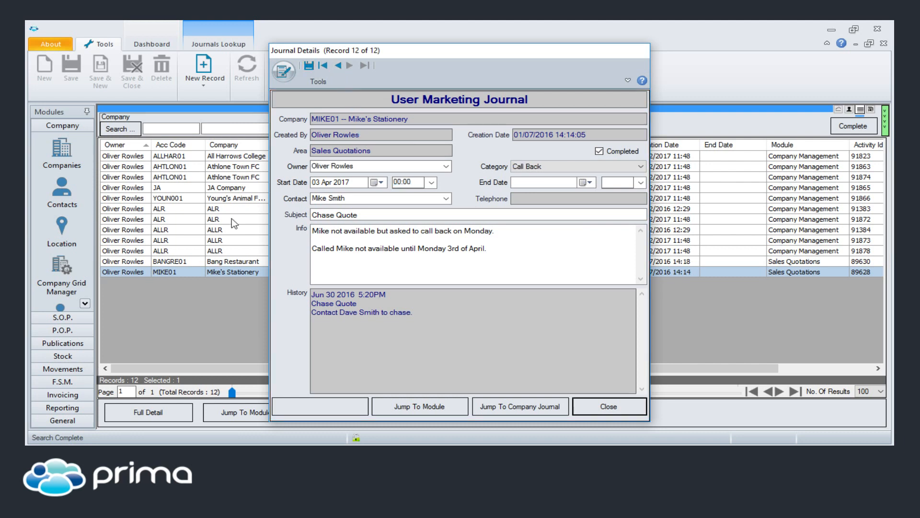
# Step: Go back to the Bang Restaurant journal, view it within the company's journal records, and return to the journals list
pyautogui.click(339, 67)
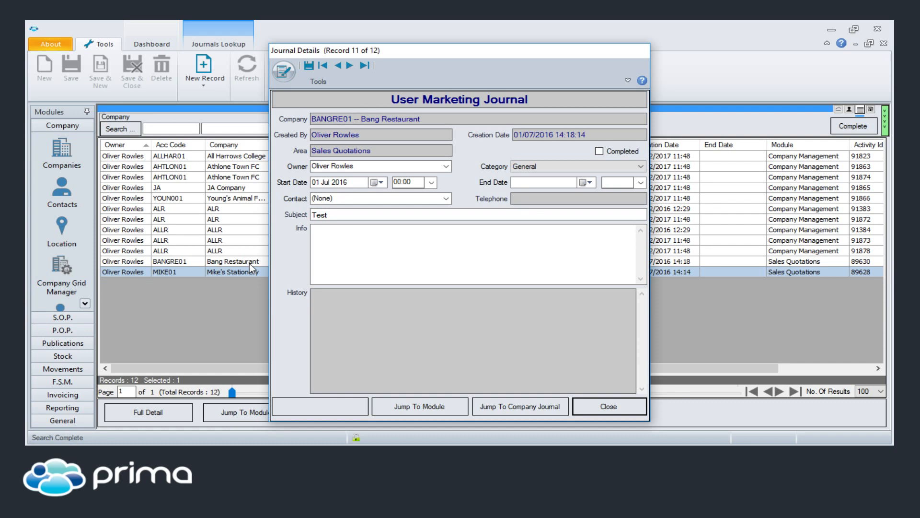
pyautogui.click(343, 302)
pyautogui.click(392, 245)
pyautogui.click(522, 406)
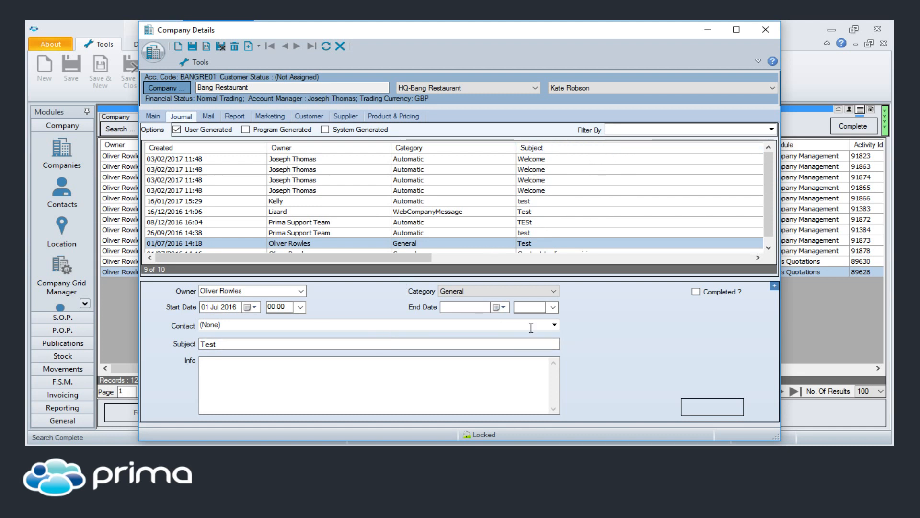
pyautogui.click(352, 383)
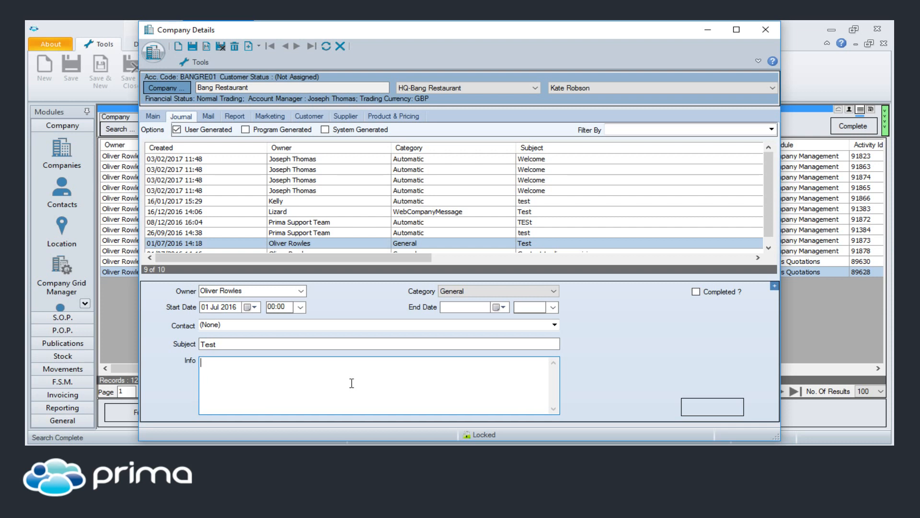
pyautogui.click(767, 28)
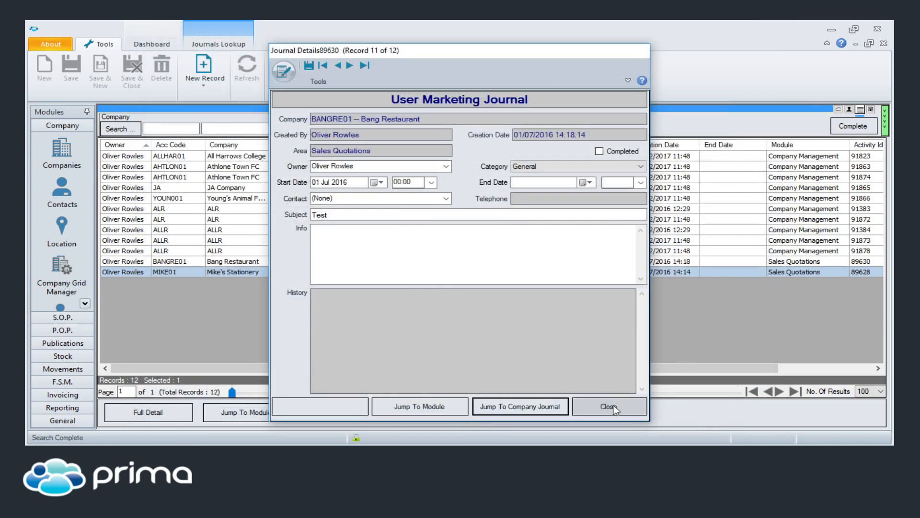
pyautogui.click(614, 407)
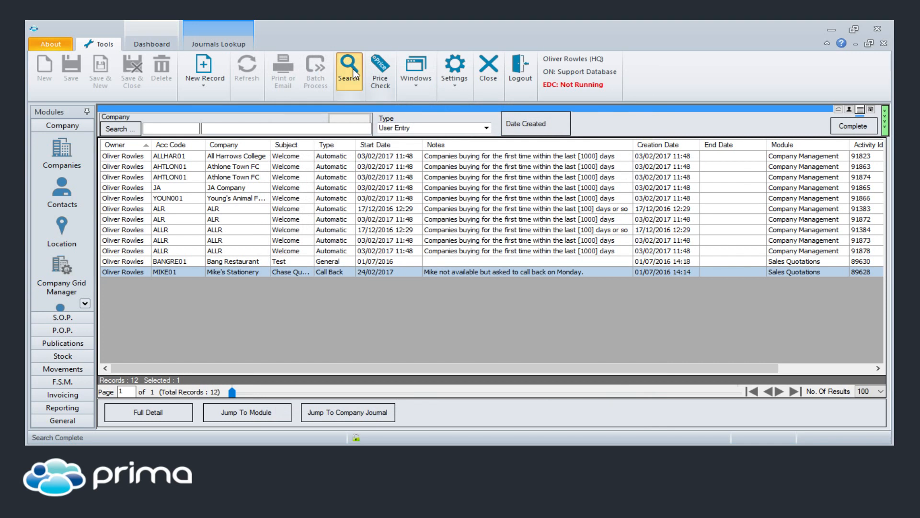
# Step: Refresh the journals list and open the adjacent JA, YOUN001 and first ALR Welcome journals together for batch completion
pyautogui.click(354, 73)
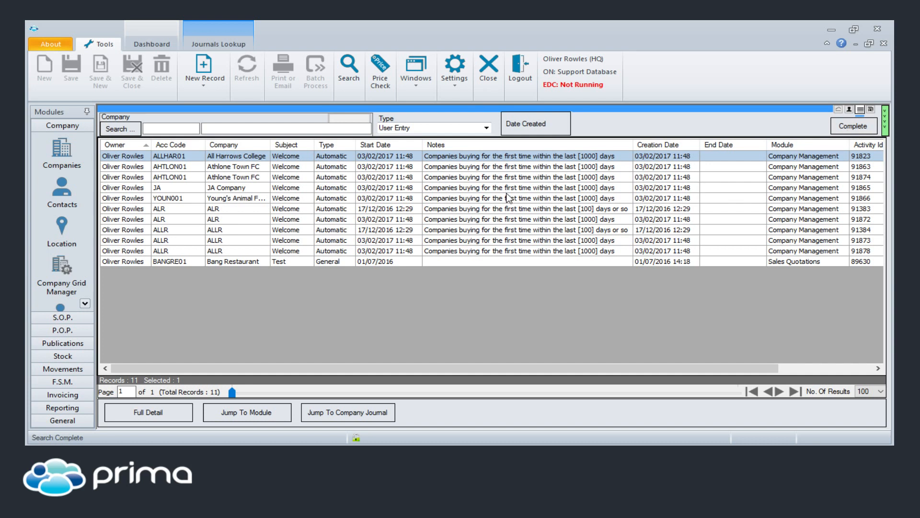
pyautogui.moveTo(507, 189); pyautogui.dragTo(507, 211)
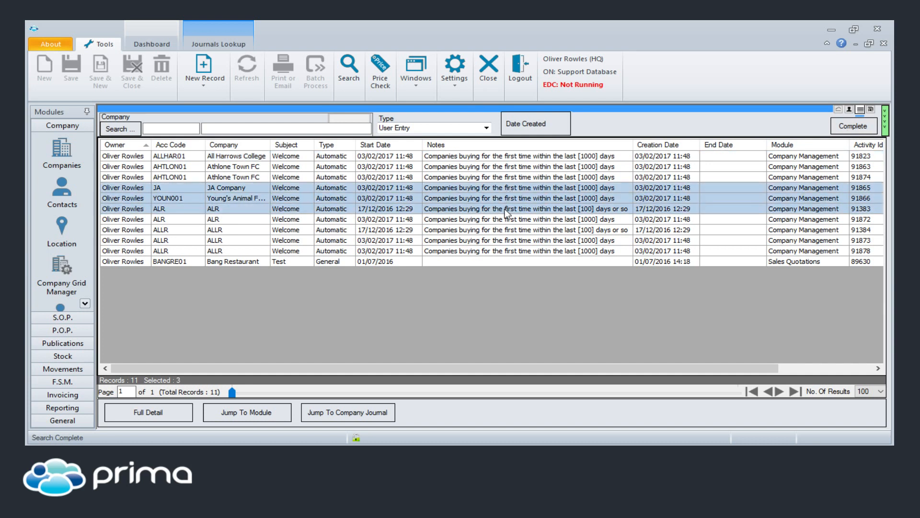
pyautogui.click(852, 127)
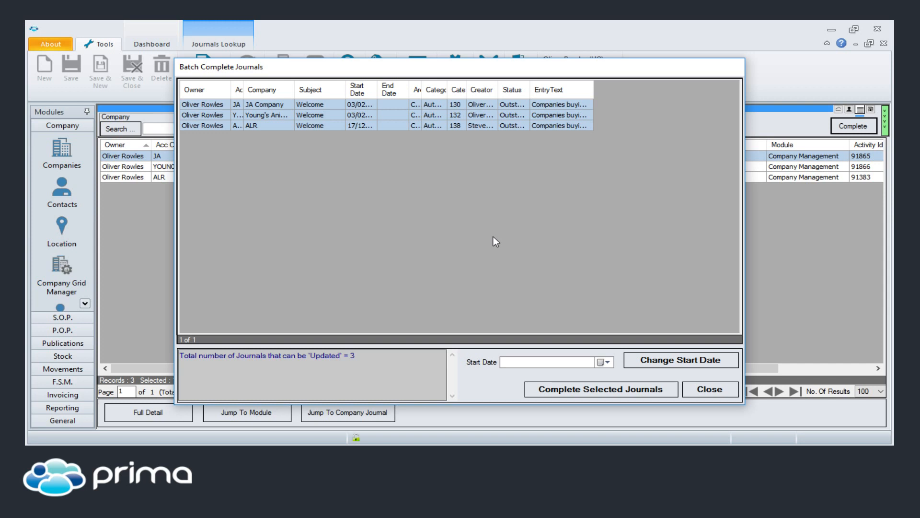
# Step: Change the start date of the three batched journals to 03 Apr 2017 and close the batch window
pyautogui.click(608, 362)
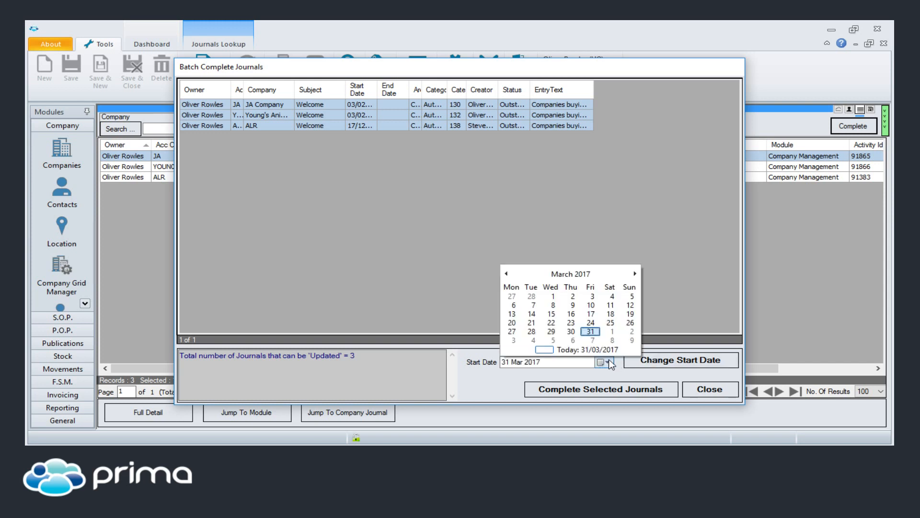
pyautogui.click(635, 274)
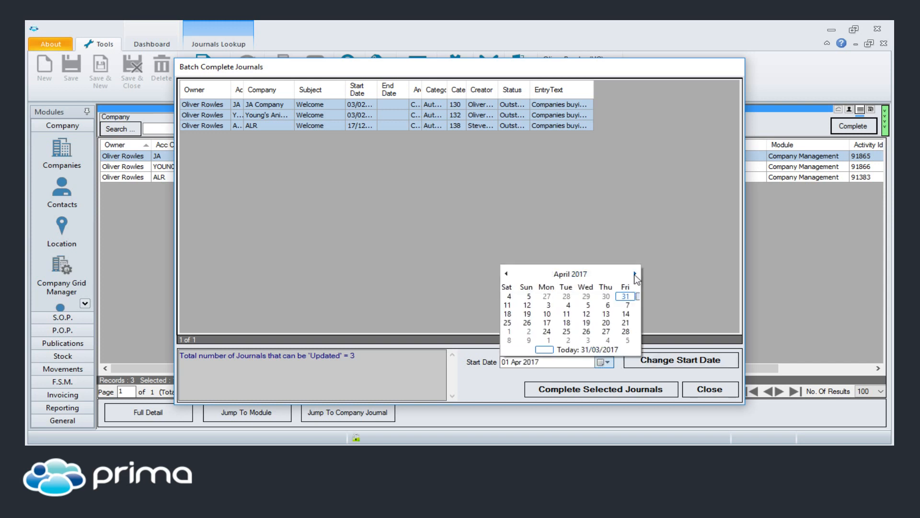
pyautogui.click(514, 305)
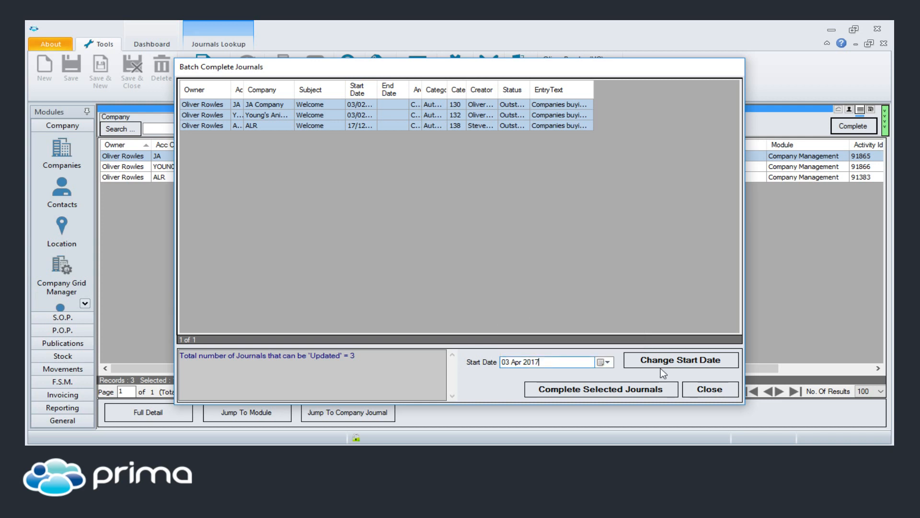
pyautogui.click(678, 363)
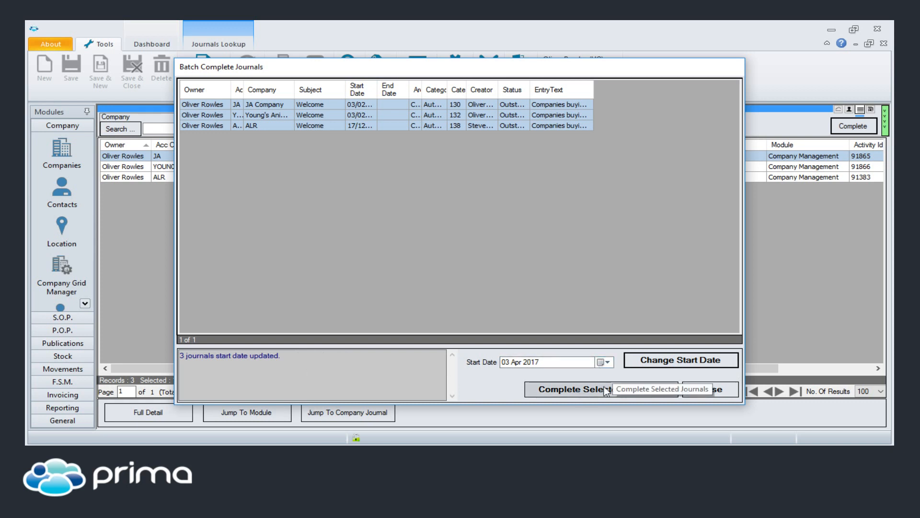
pyautogui.click(718, 390)
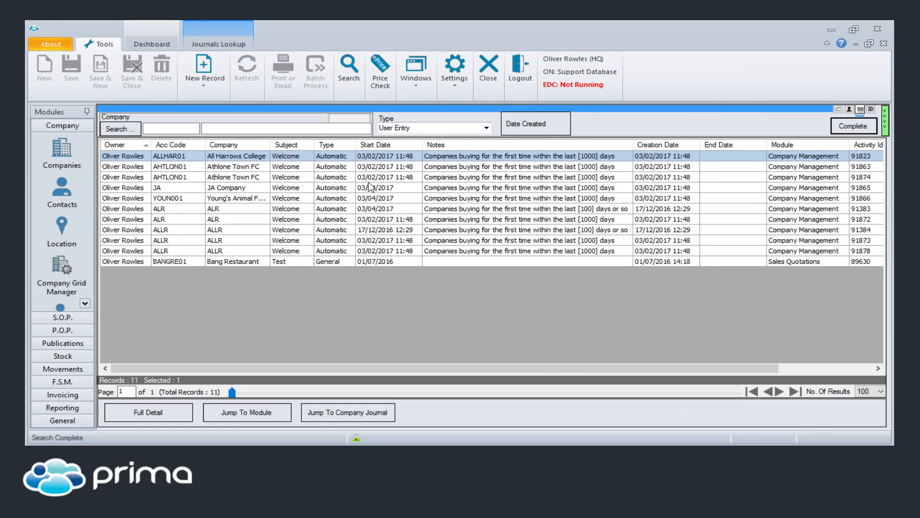
# Step: Search the journals with the start date limited to the fixed period This Week
pyautogui.click(383, 145)
pyautogui.click(397, 108)
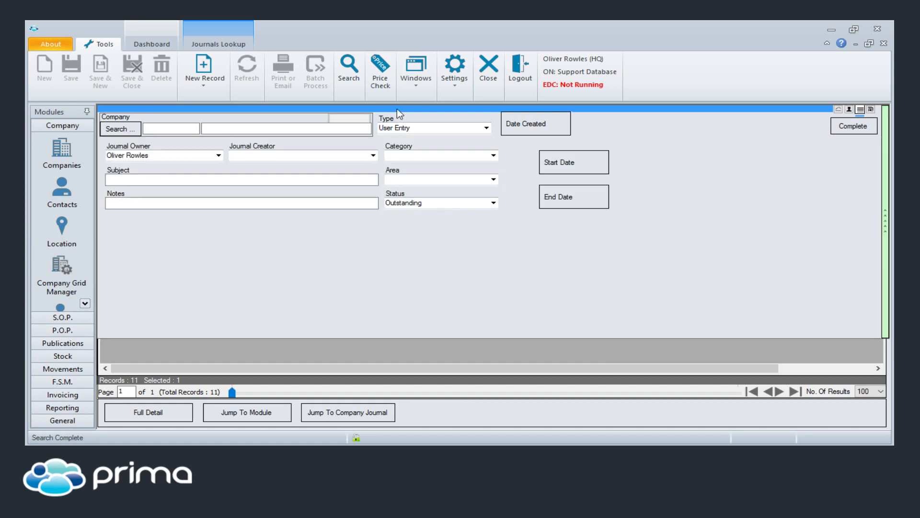
pyautogui.click(554, 163)
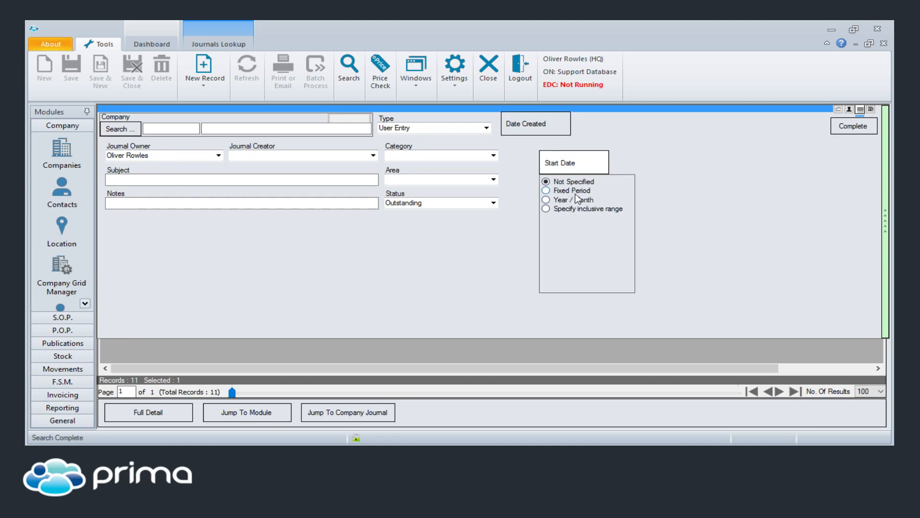
pyautogui.click(575, 191)
pyautogui.click(615, 222)
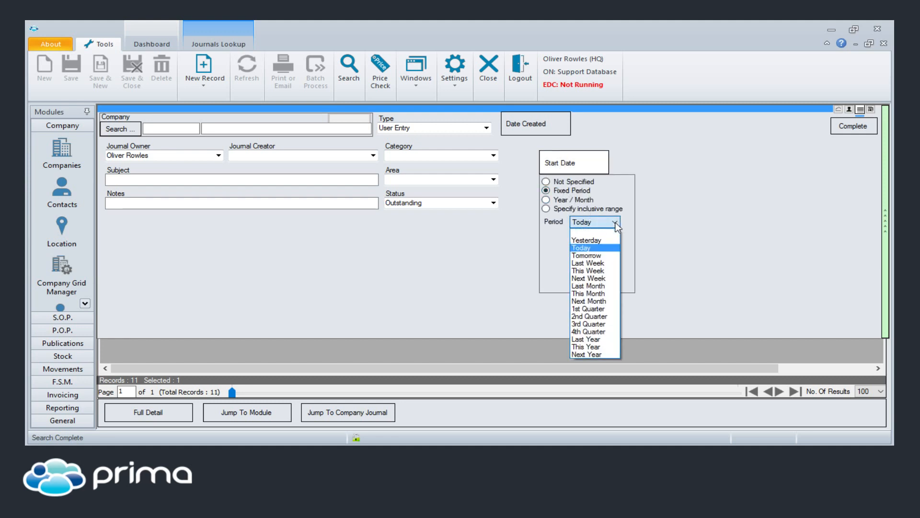
pyautogui.click(592, 270)
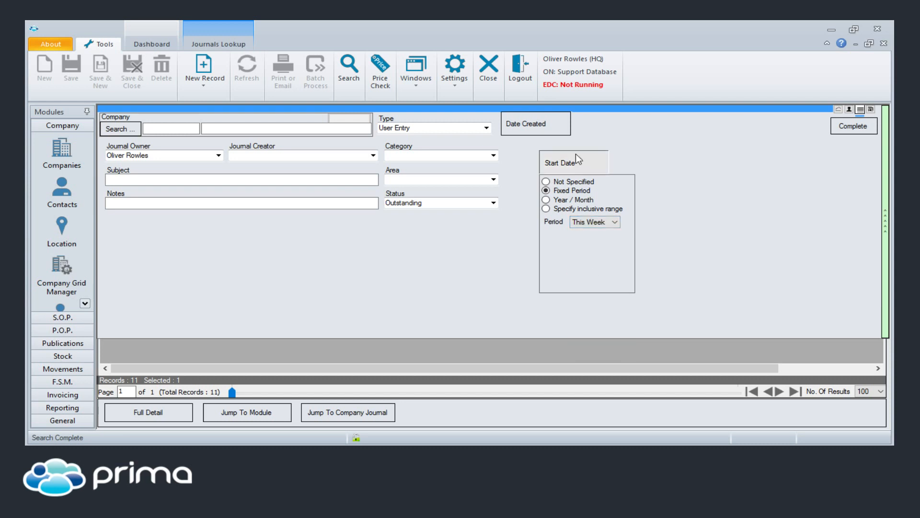
pyautogui.click(568, 165)
pyautogui.click(349, 70)
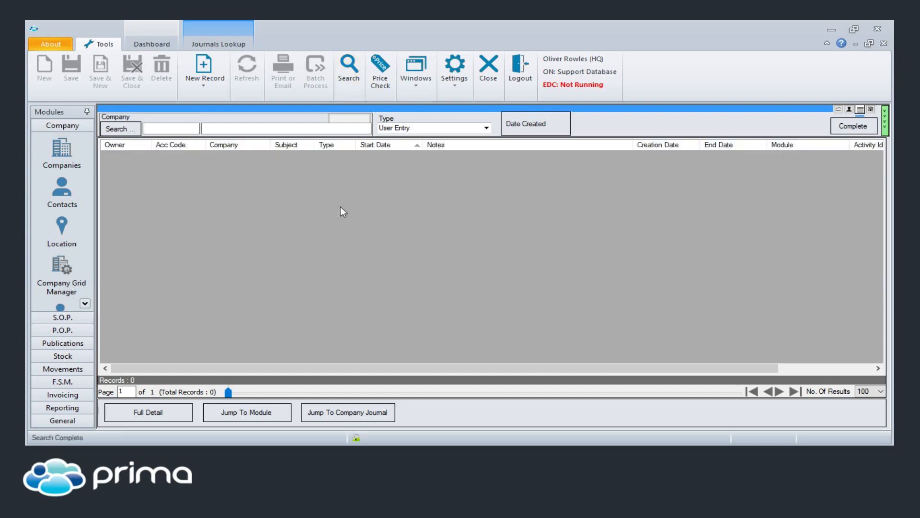
# Step: Reset the start date filter to Not Specified, rerun the search, and sort the journals by start date, newest first
pyautogui.moveTo(370, 116)
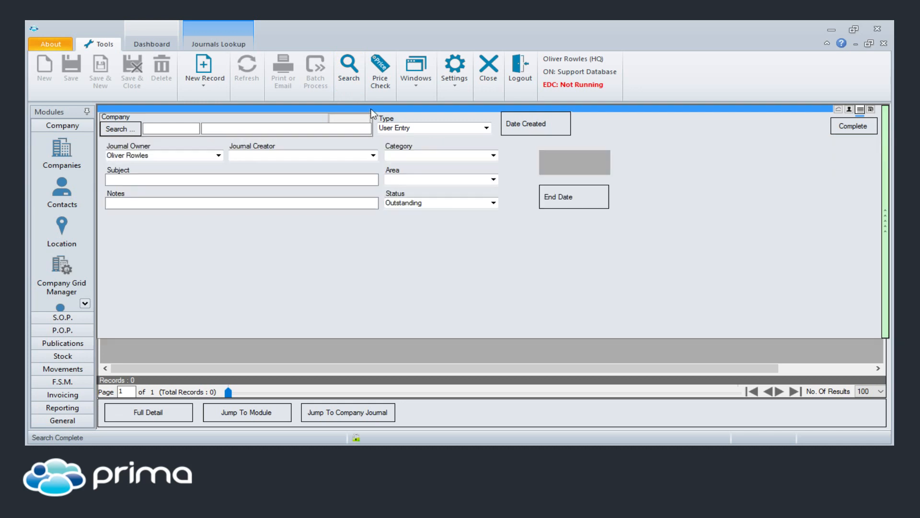
pyautogui.click(583, 169)
pyautogui.click(567, 178)
pyautogui.click(586, 165)
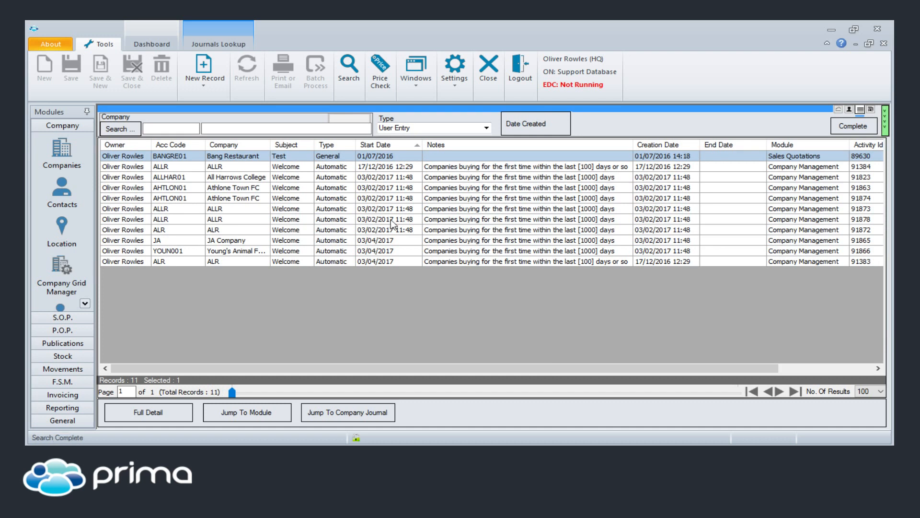
pyautogui.click(392, 147)
pyautogui.click(393, 148)
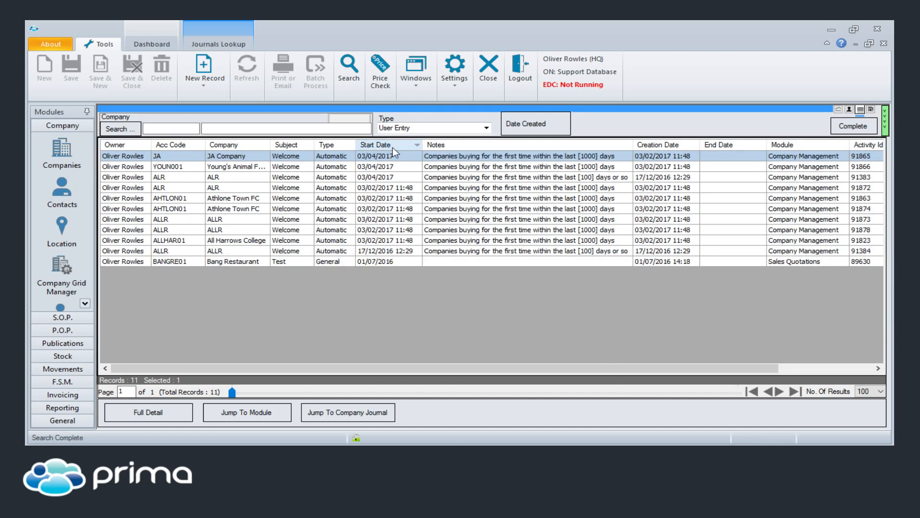
# Step: Open the JA Company journal's details, browse forward to the third record, and close the details
pyautogui.doubleClick(430, 154)
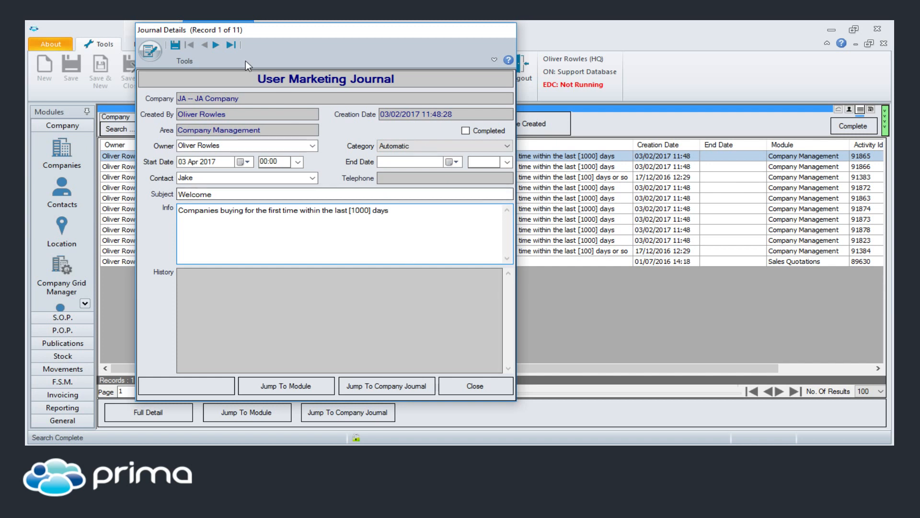
pyautogui.click(217, 44)
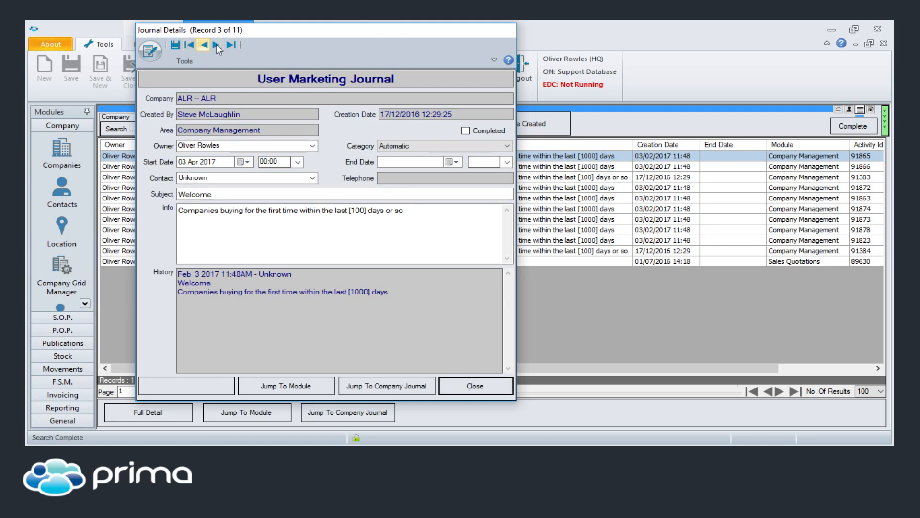
pyautogui.click(478, 391)
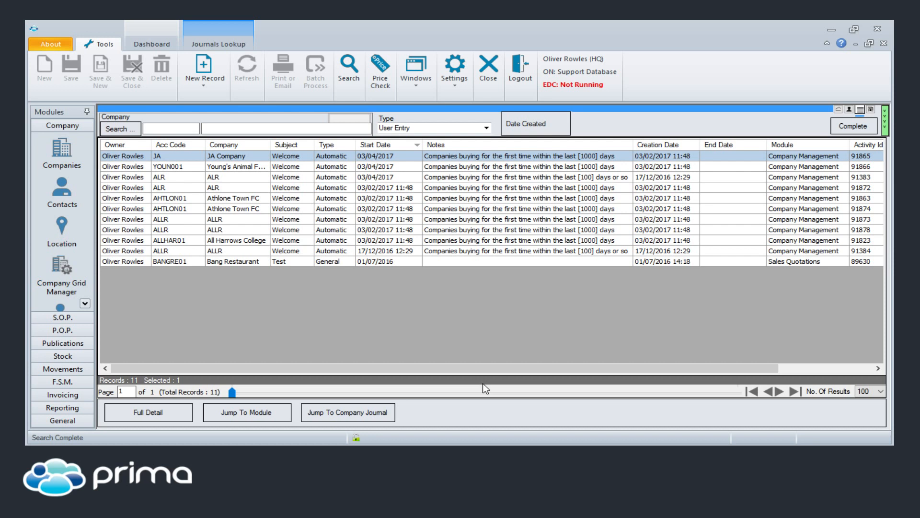
# Step: Open the sales orders lookup and search for orders with the status Outstanding
pyautogui.click(60, 319)
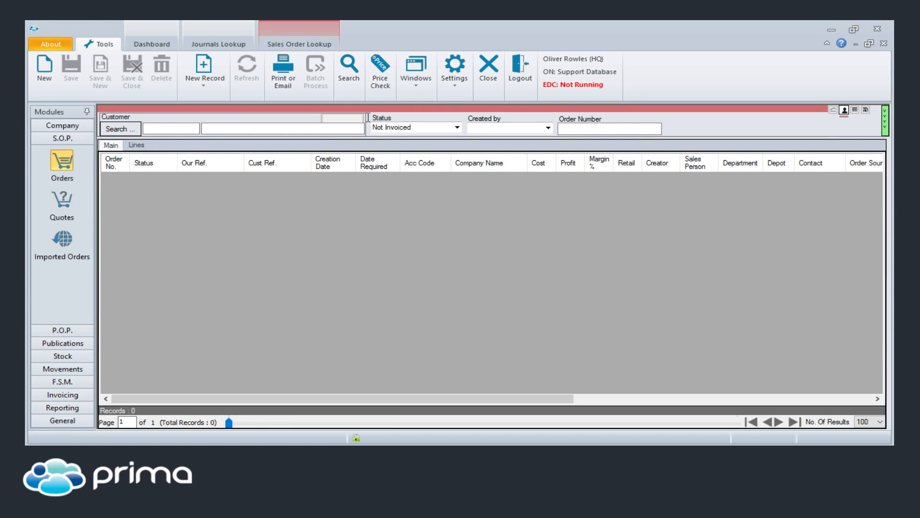
pyautogui.click(456, 127)
pyautogui.click(378, 139)
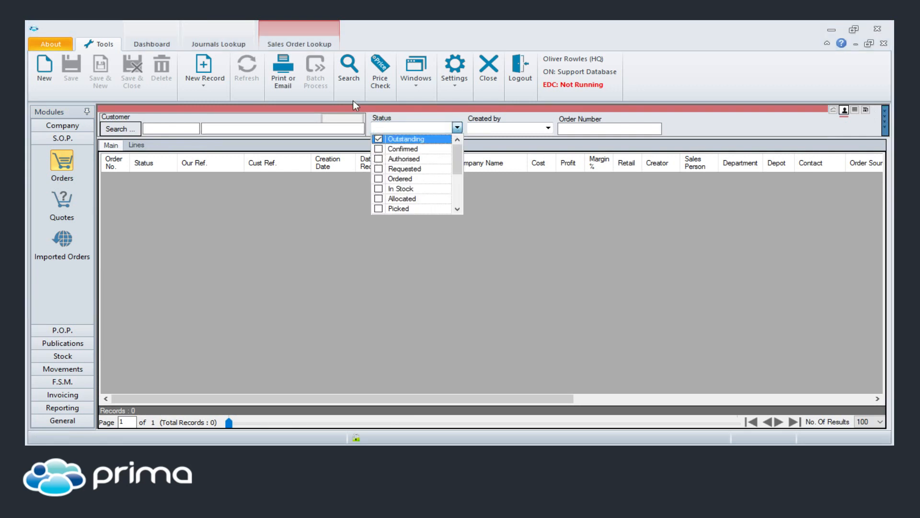
pyautogui.click(349, 79)
pyautogui.click(349, 79)
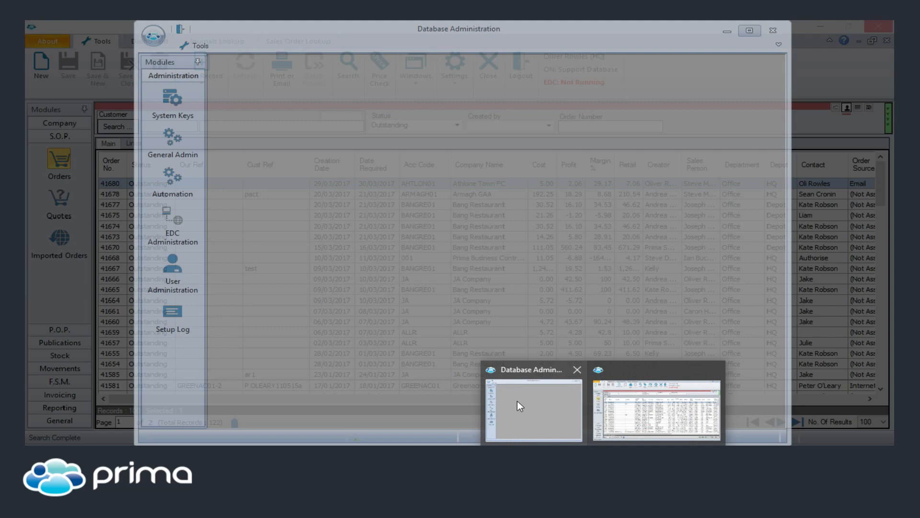
# Step: Switch to Database Administration, examine the Change Sales Cost options in the logged-in user's record, then close the record and minimise the window
pyautogui.click(517, 401)
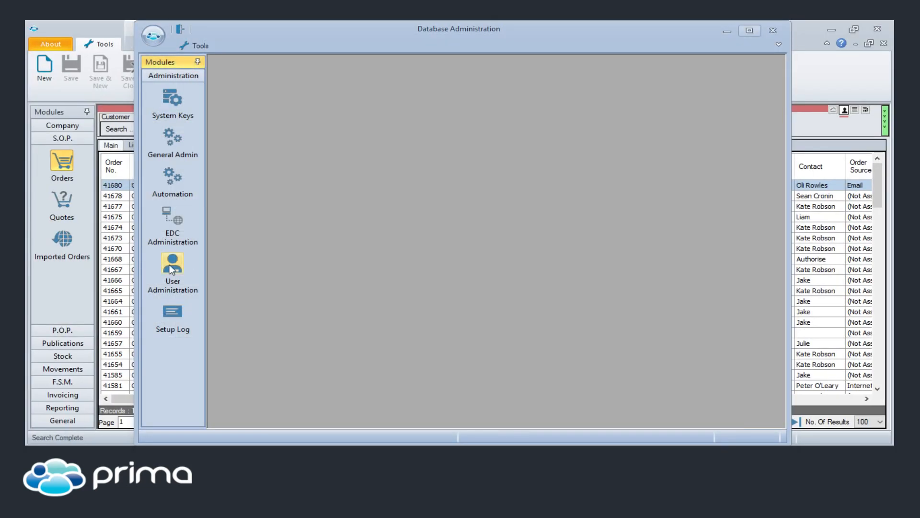
pyautogui.click(171, 268)
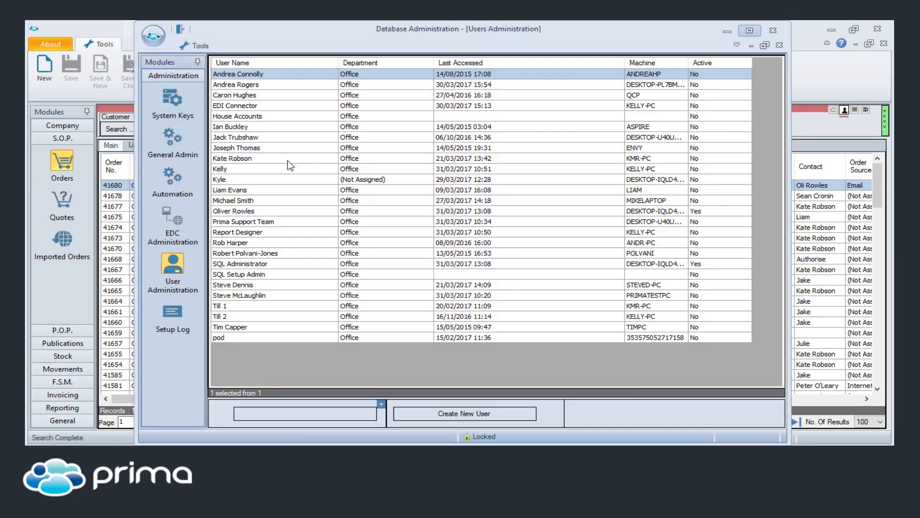
pyautogui.click(235, 211)
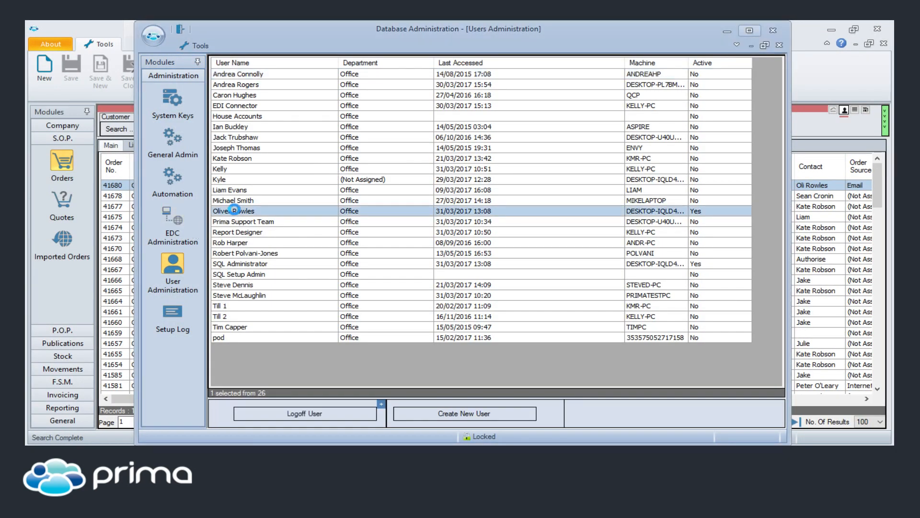
pyautogui.doubleClick(235, 211)
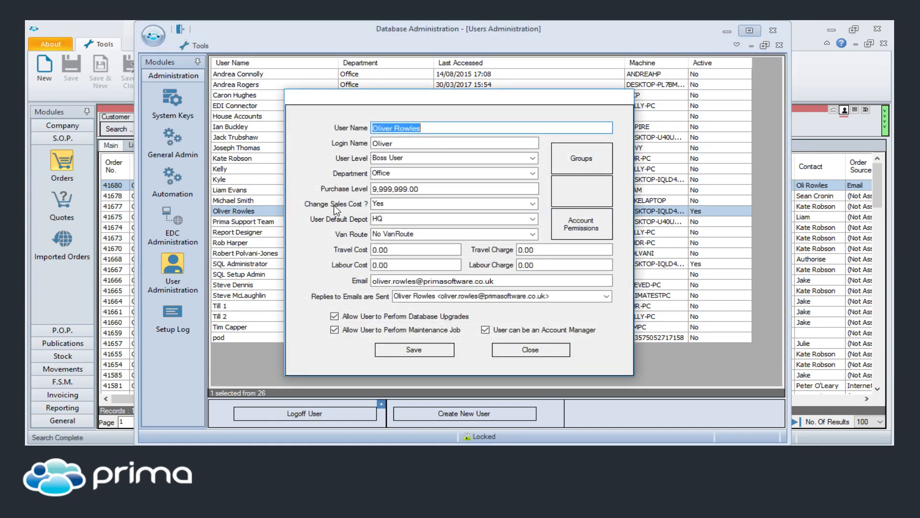
pyautogui.click(532, 205)
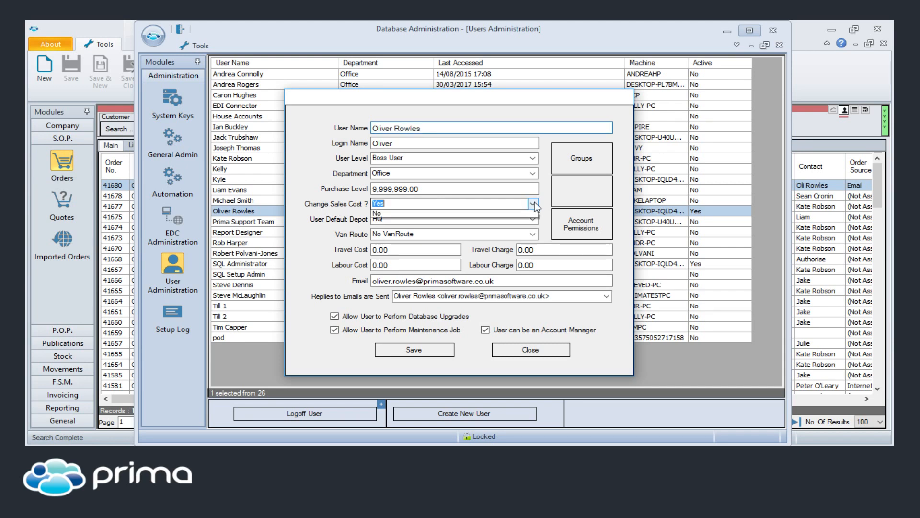
pyautogui.click(533, 203)
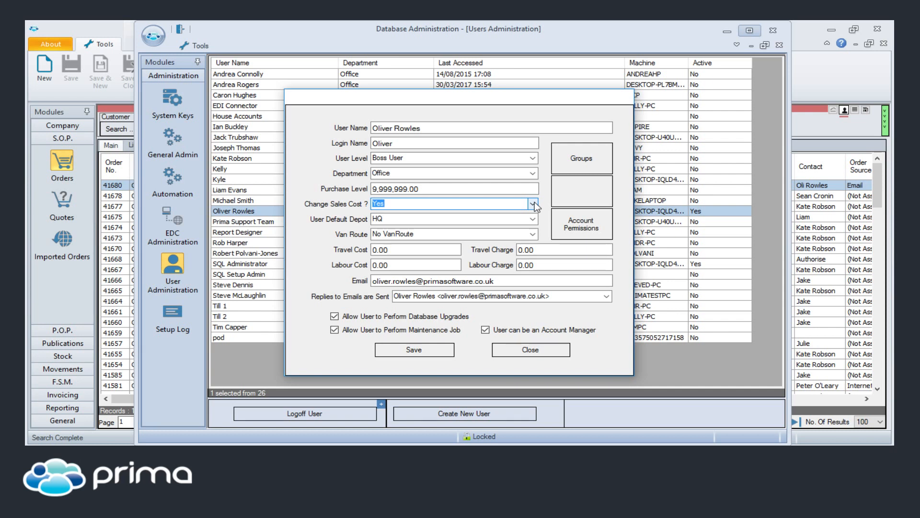
pyautogui.click(545, 350)
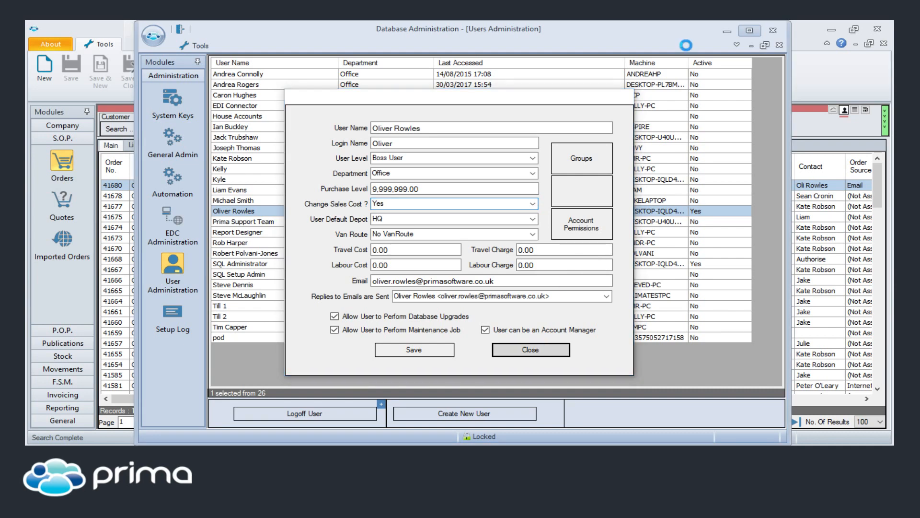
pyautogui.click(726, 30)
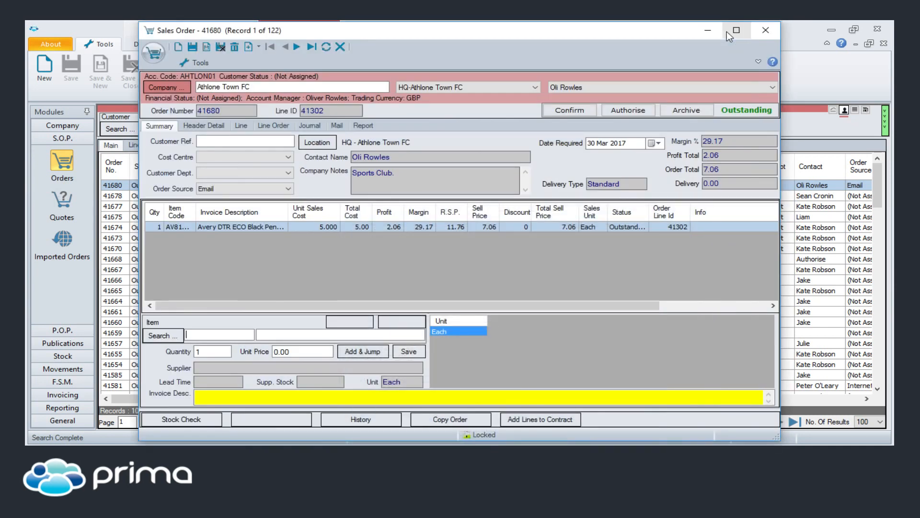
# Step: Open the pen pot line of Athlone Town FC's sales order and choose Spicers Ltd, then VOW, from its supplier cost prices
pyautogui.doubleClick(499, 227)
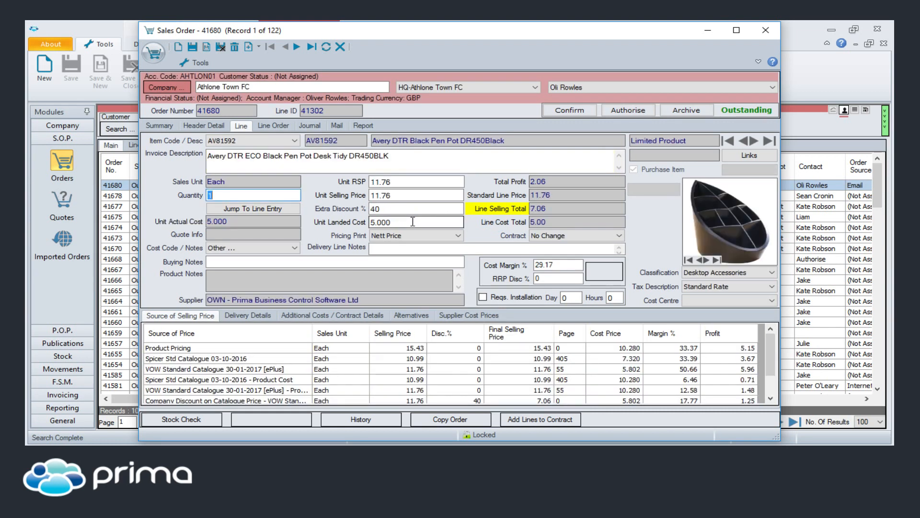
pyautogui.click(450, 315)
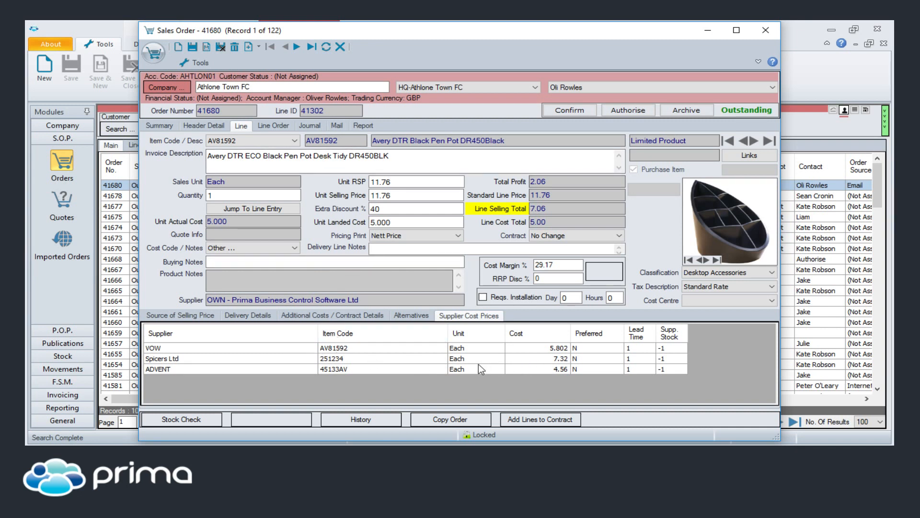
pyautogui.click(525, 358)
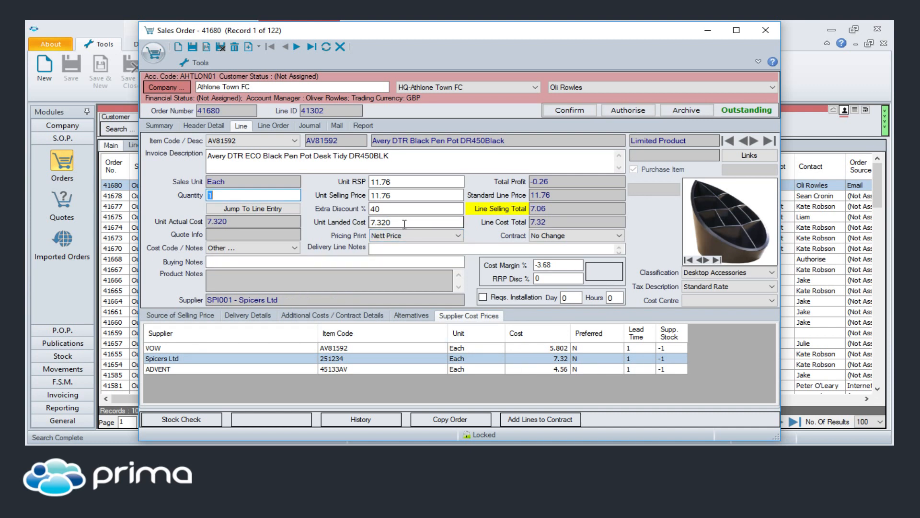
pyautogui.click(391, 348)
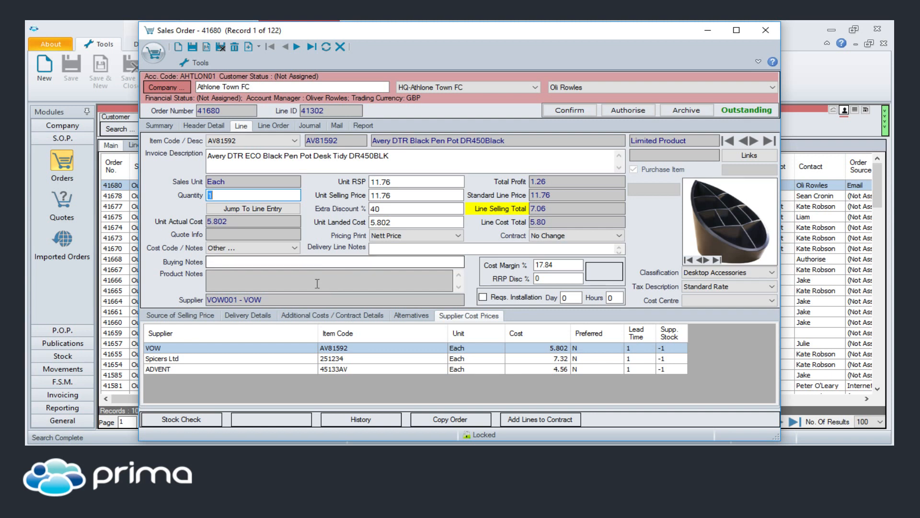
# Step: Enter the buying note "Special price with VOW at 4.50" on the pen pot order line and save it
pyautogui.click(283, 263)
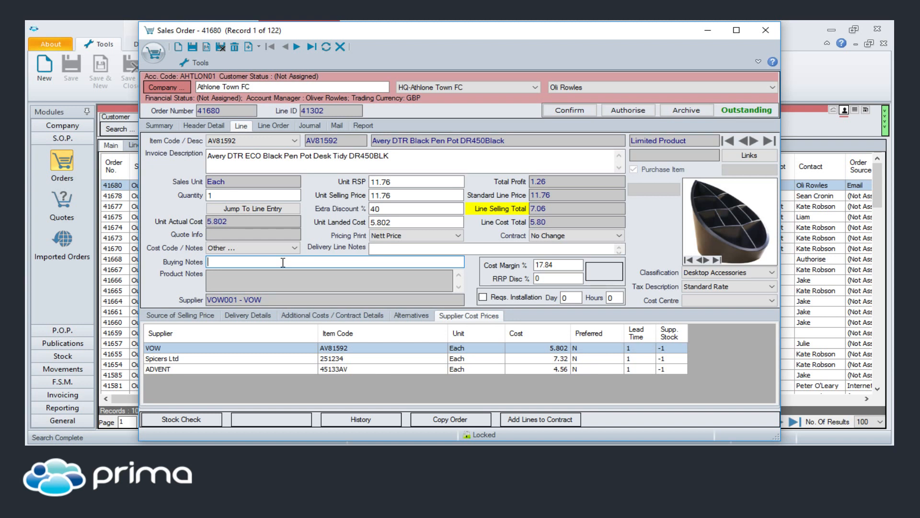
pyautogui.write('Special price with VOW')
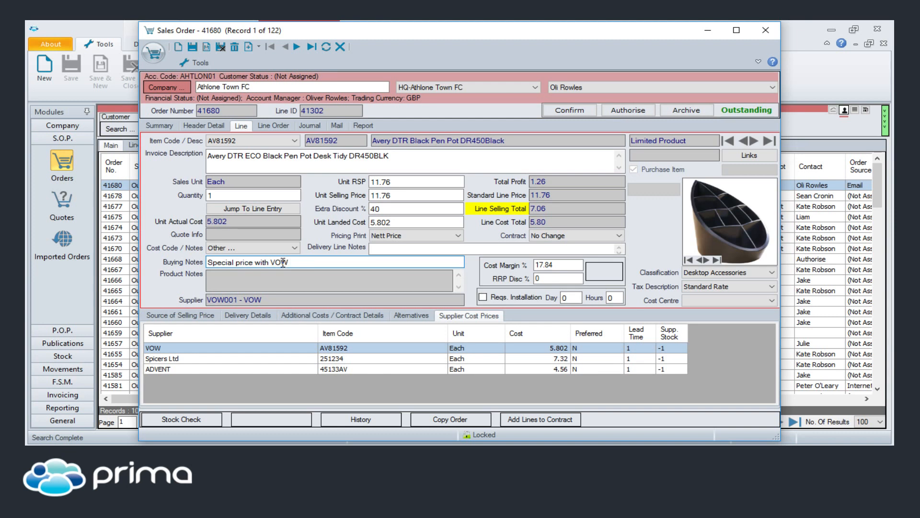
pyautogui.write(' at 4.50')
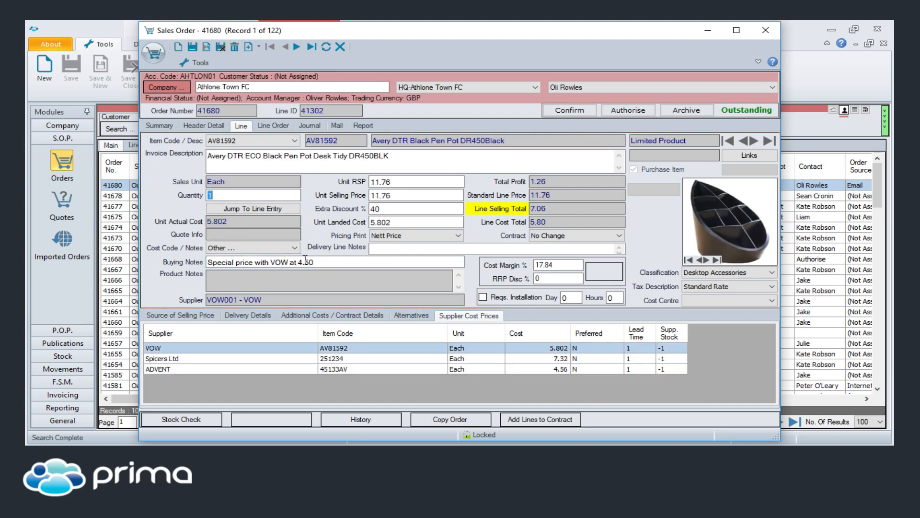
pyautogui.click(319, 260)
# Step: Open the product record linked to the order line and view its supplier information for VOW
pyautogui.click(738, 152)
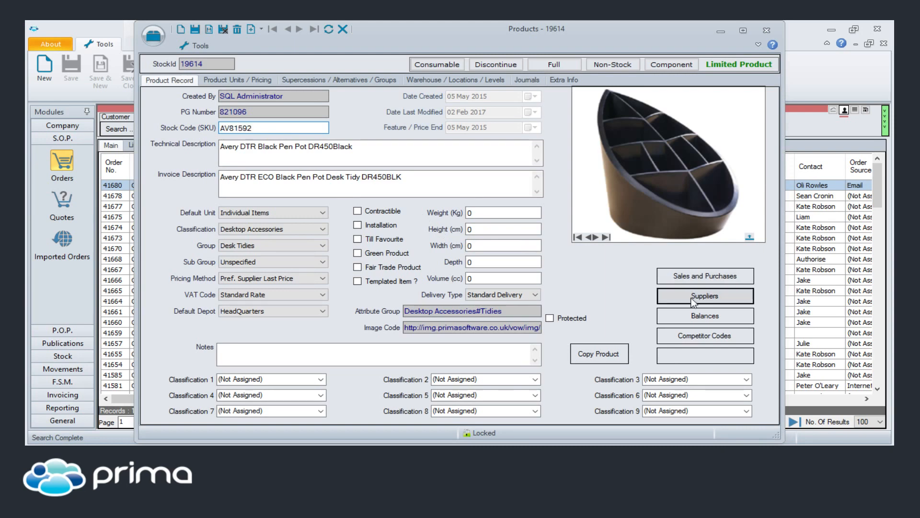
pyautogui.click(692, 299)
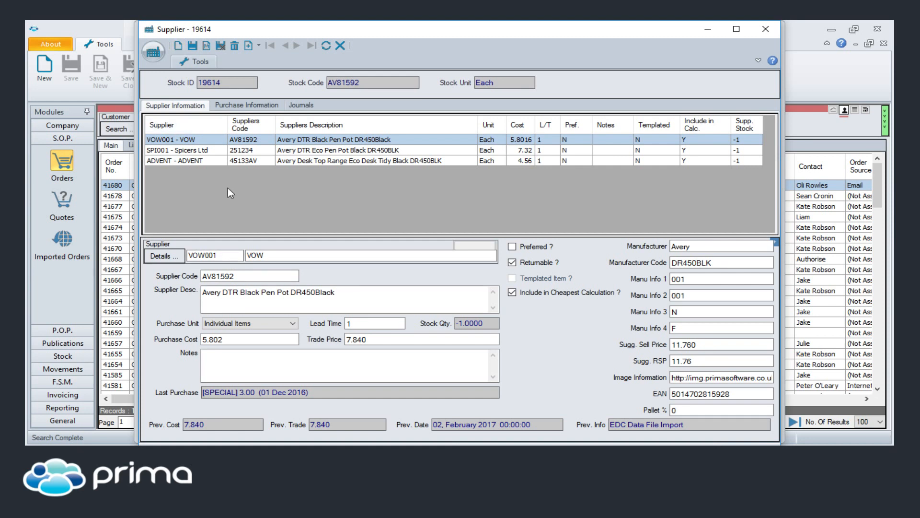
pyautogui.click(287, 255)
pyautogui.click(178, 45)
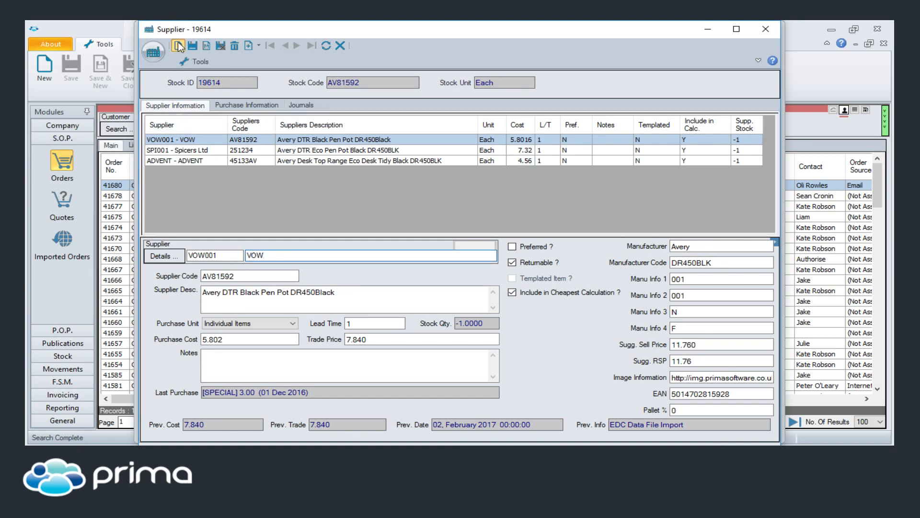
pyautogui.click(235, 277)
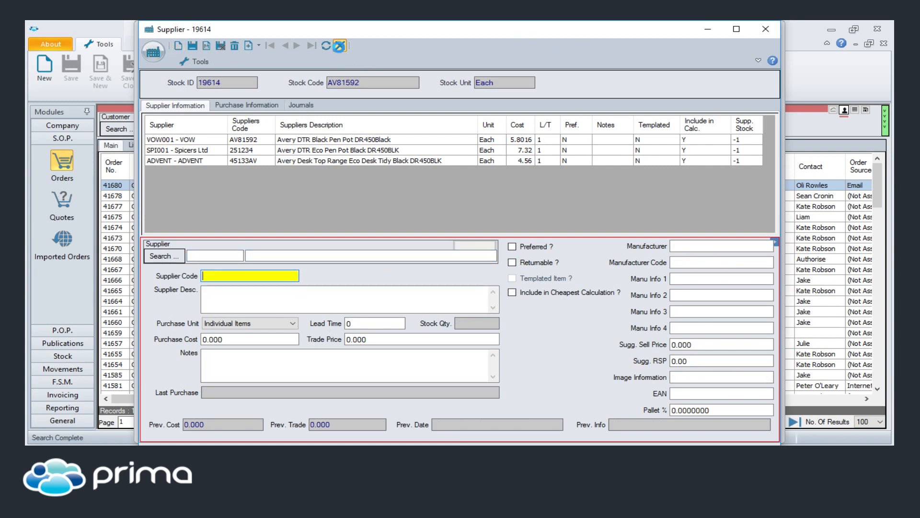
pyautogui.click(339, 46)
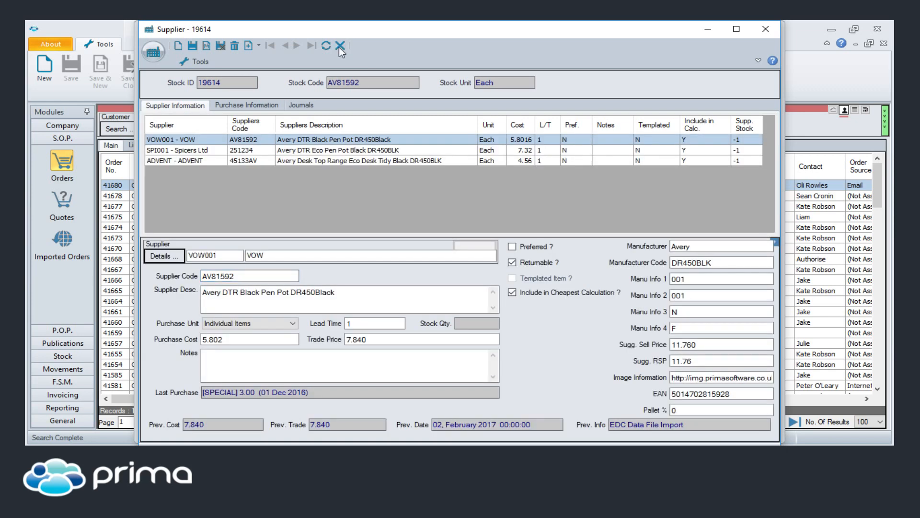
# Step: Close the supplier and product windows, return to the sales order's summary, and close the order
pyautogui.click(338, 46)
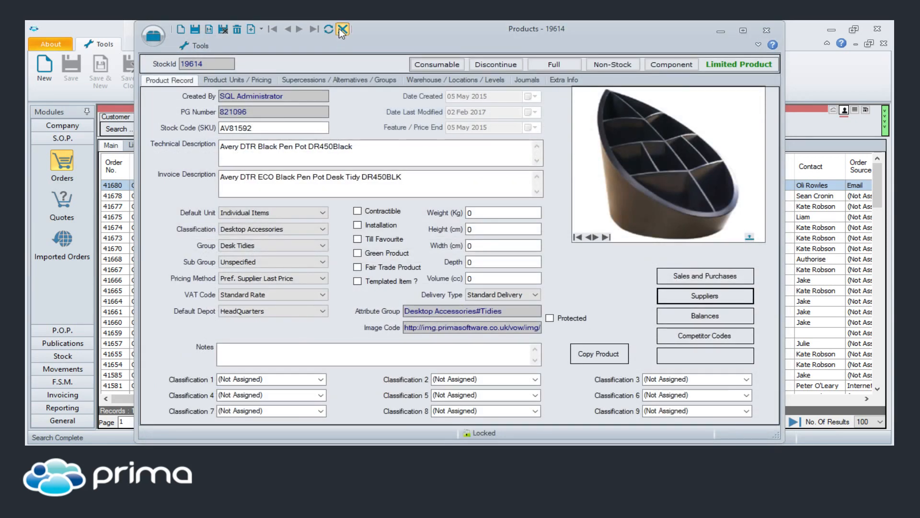
pyautogui.click(338, 28)
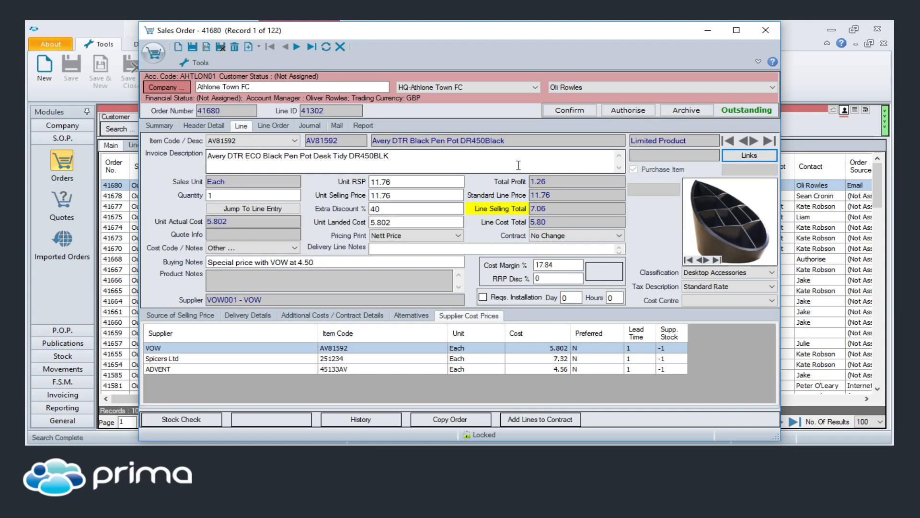
pyautogui.click(165, 125)
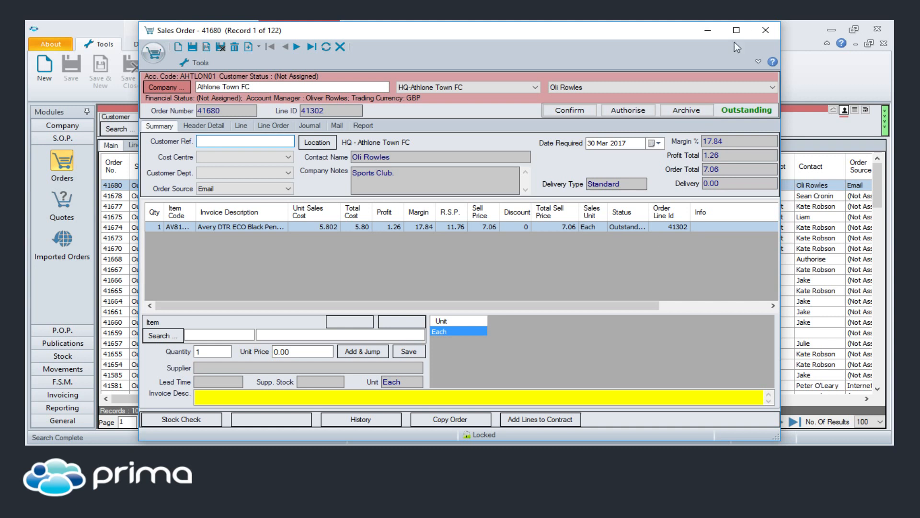
pyautogui.click(763, 33)
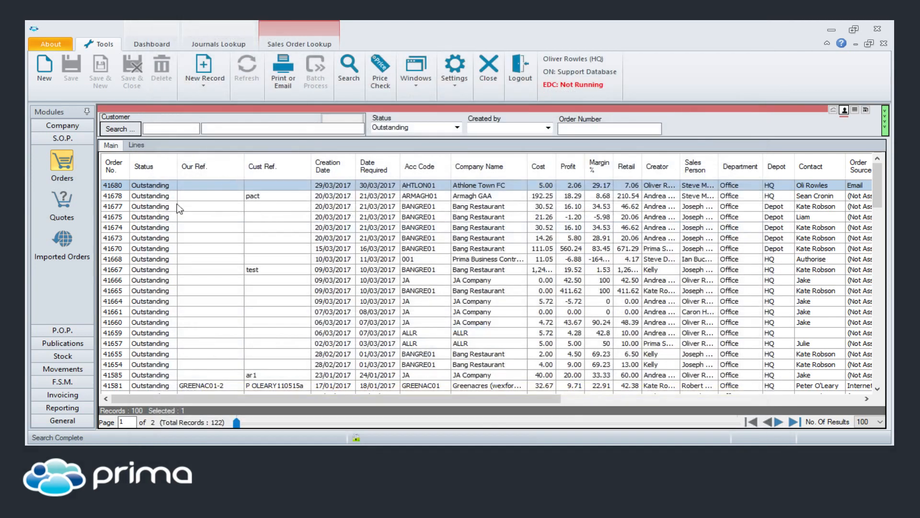
# Step: Search the purchase orders for the status Outstanding and sort them by PO number, highest first
pyautogui.click(62, 331)
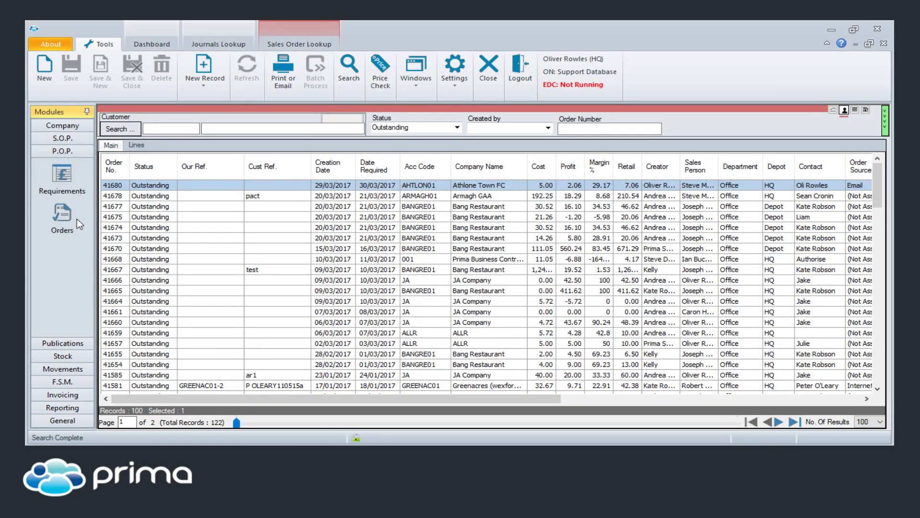
pyautogui.click(62, 214)
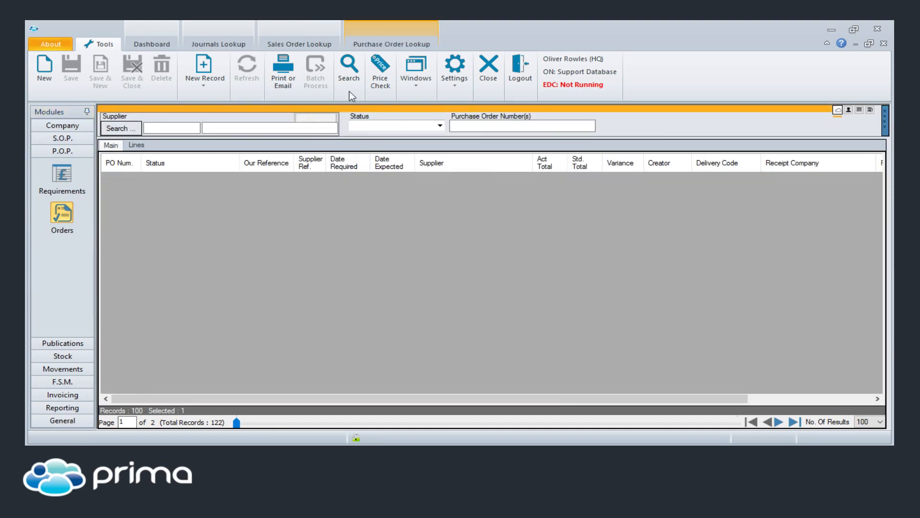
pyautogui.click(350, 72)
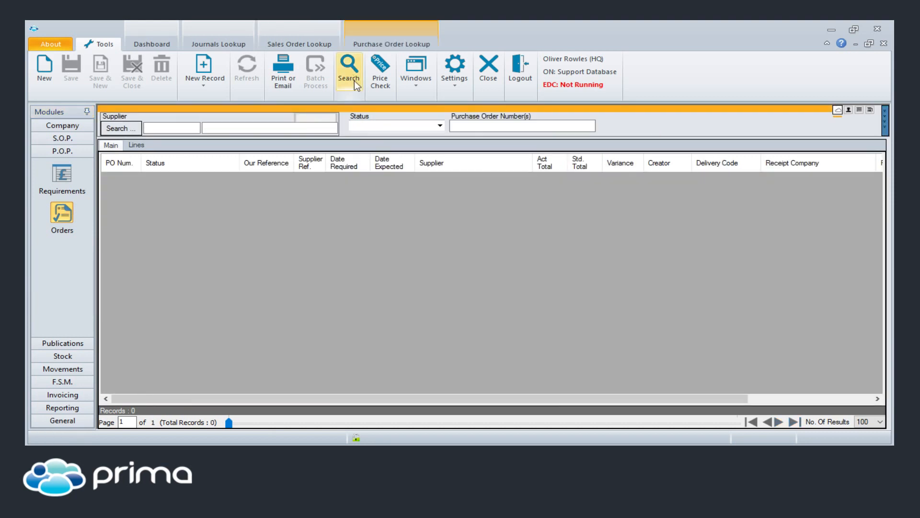
pyautogui.click(440, 125)
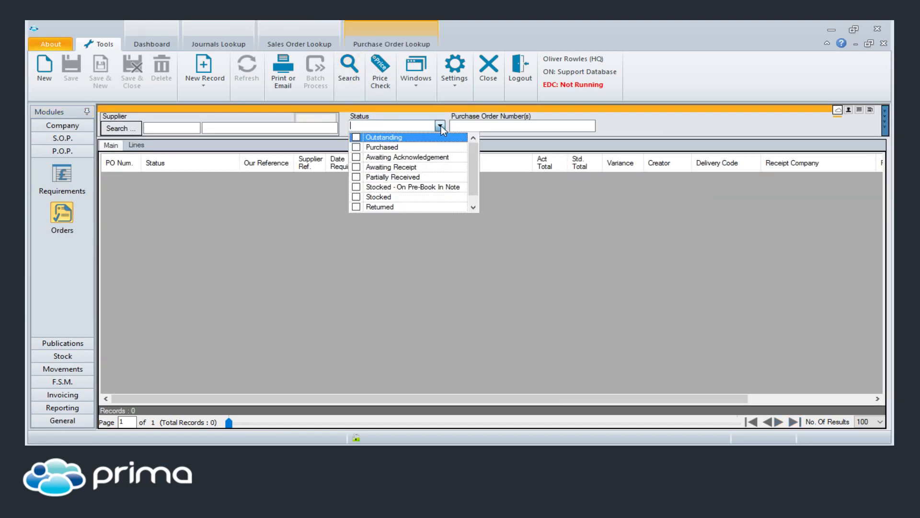
pyautogui.click(356, 137)
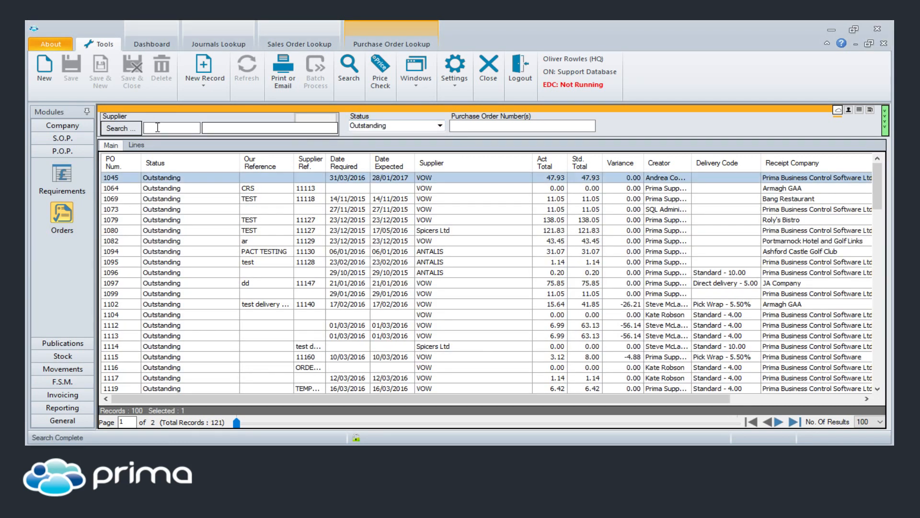
pyautogui.click(122, 164)
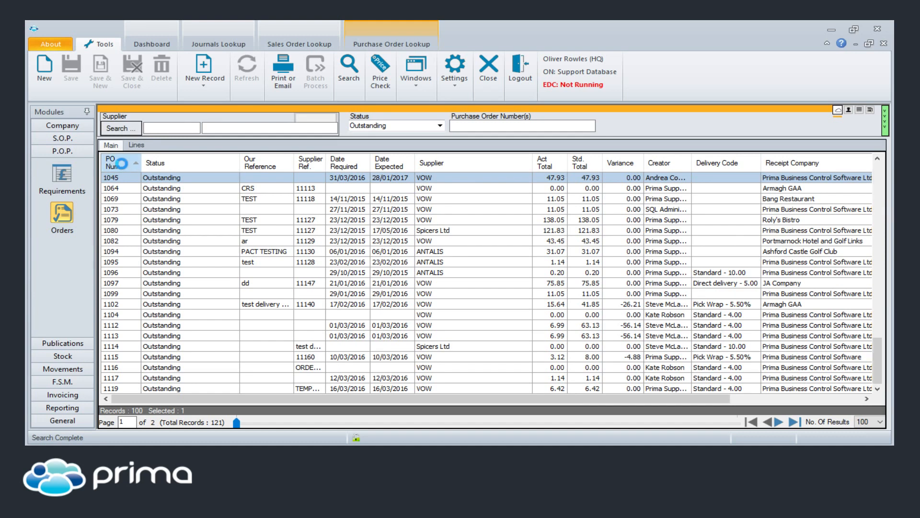
pyautogui.click(123, 168)
# Step: Open the first purchase order in the list and browse forward to the third record
pyautogui.click(126, 176)
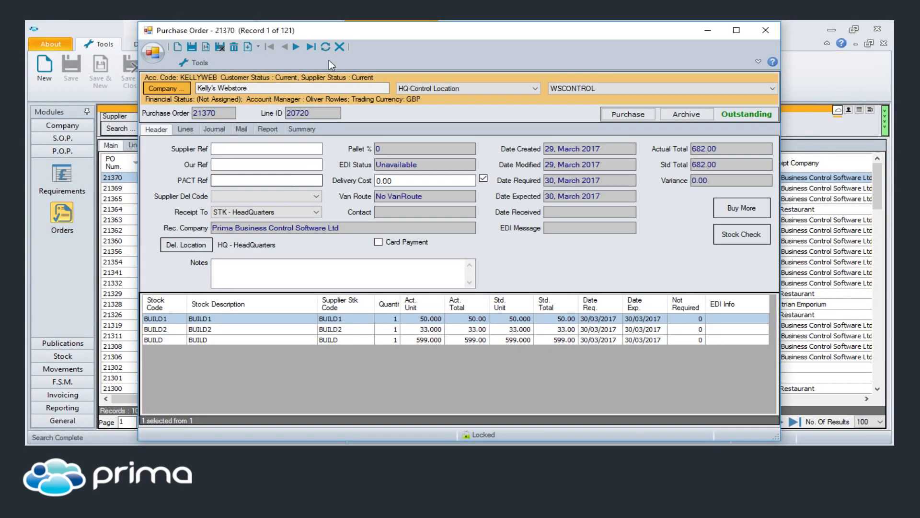
pyautogui.click(295, 46)
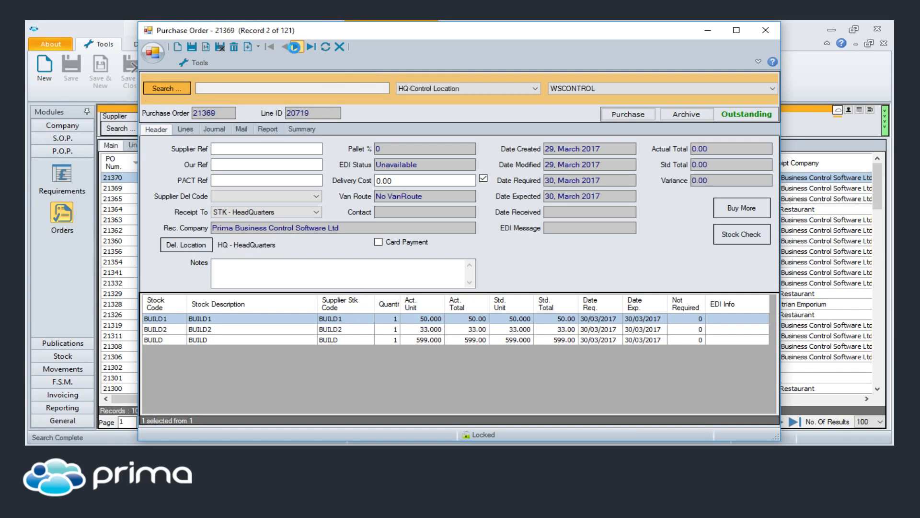
pyautogui.click(295, 46)
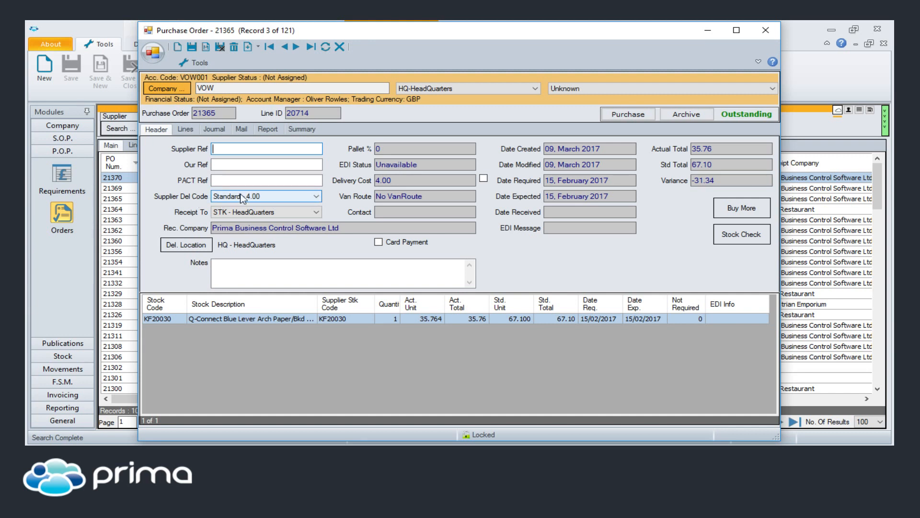
# Step: Keep the supplier delivery code Standard - 4.00, enable the delivery cost override, set the cost to 0.00, and save the order
pyautogui.click(317, 197)
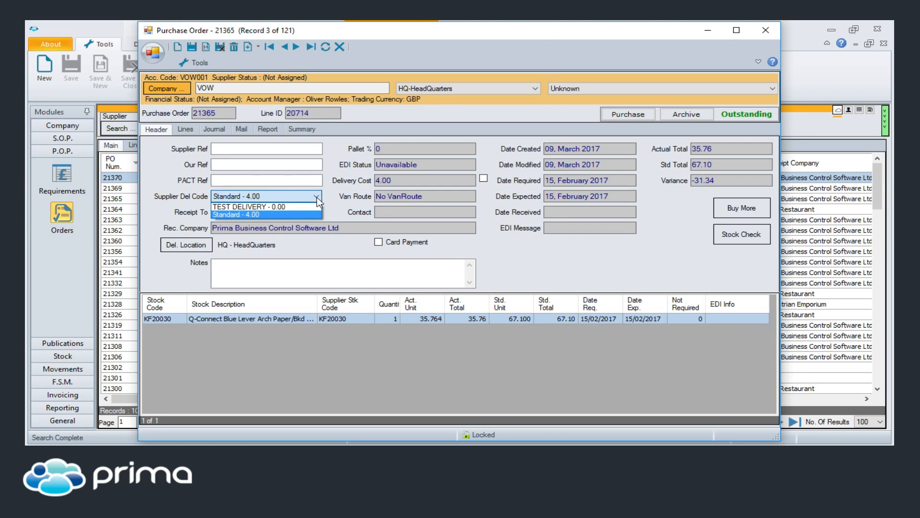
pyautogui.click(246, 215)
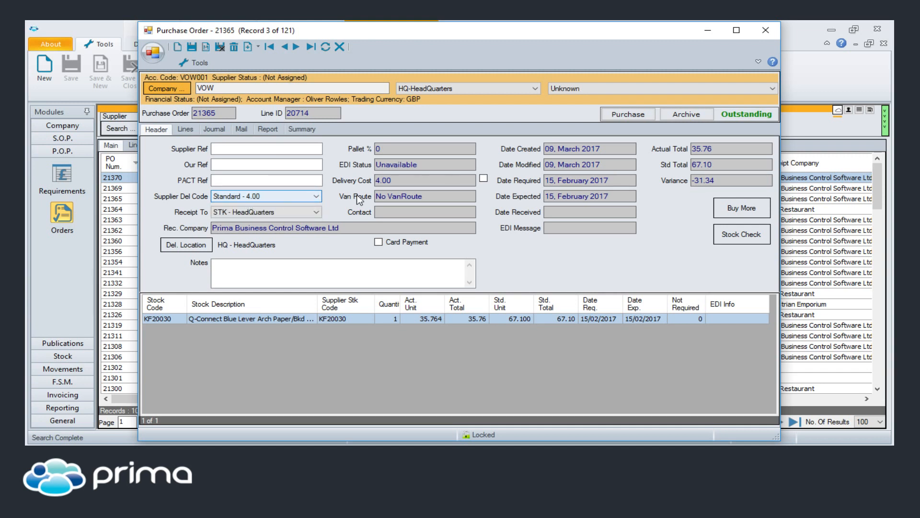
pyautogui.moveTo(401, 181)
pyautogui.mouseDown()
pyautogui.moveTo(340, 183)
pyautogui.moveTo(406, 182)
pyautogui.mouseUp()
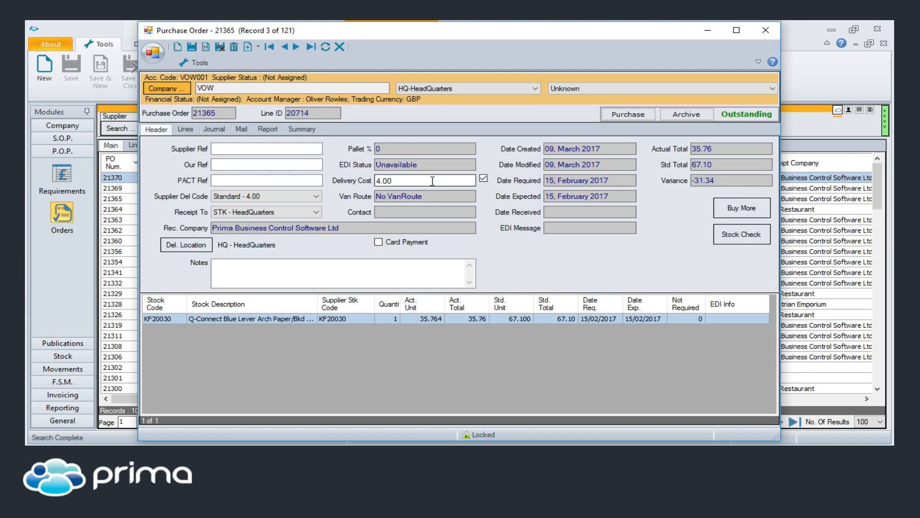
pyautogui.moveTo(432, 181); pyautogui.dragTo(315, 183)
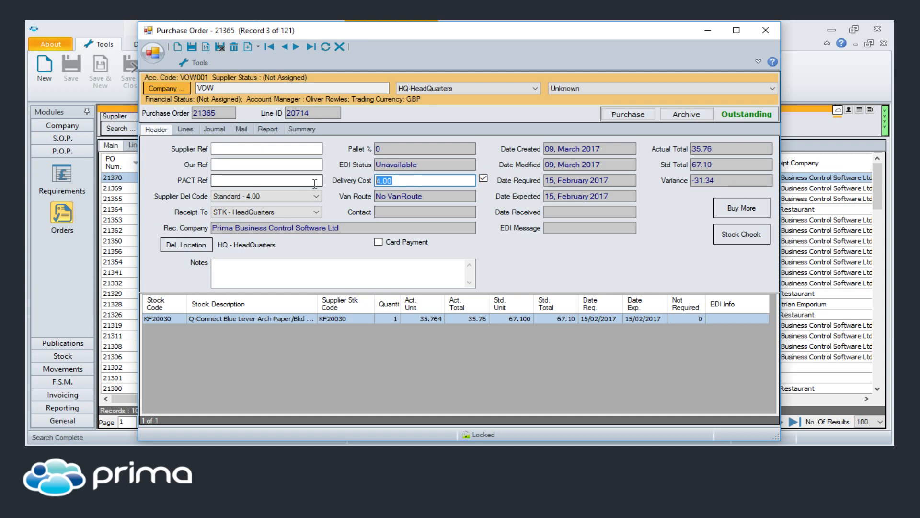
pyautogui.write('0.00')
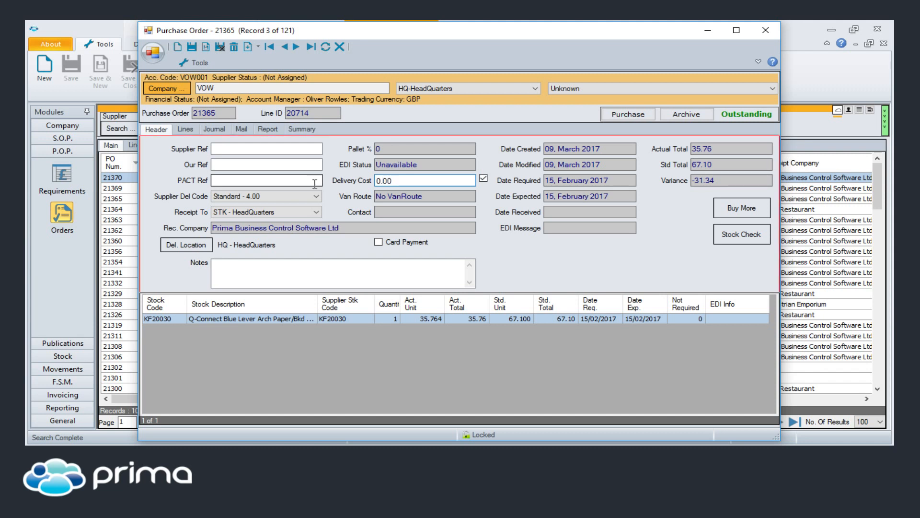
pyautogui.hotkey('ctrl', 's')
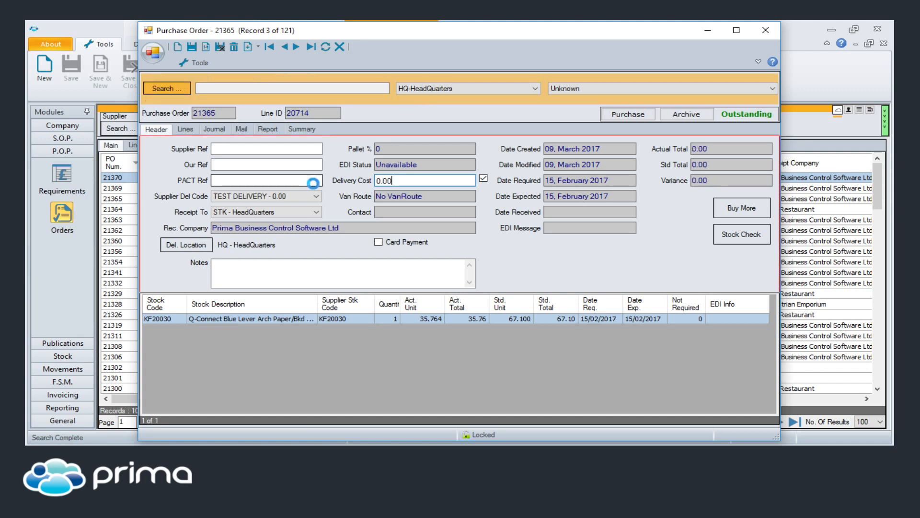
# Step: Set the purchase order's delivery cost to 4.00 and disable its manual override
pyautogui.doubleClick(393, 181)
pyautogui.write('4.00')
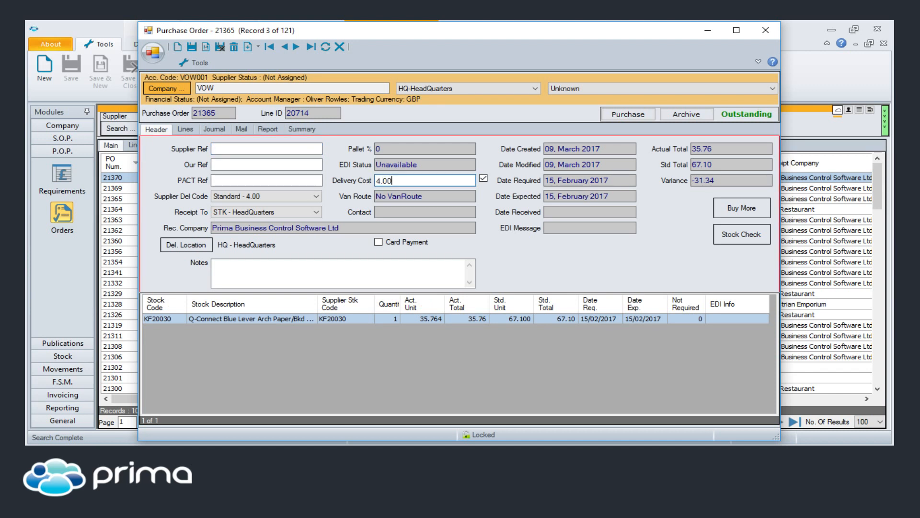
pyautogui.click(483, 178)
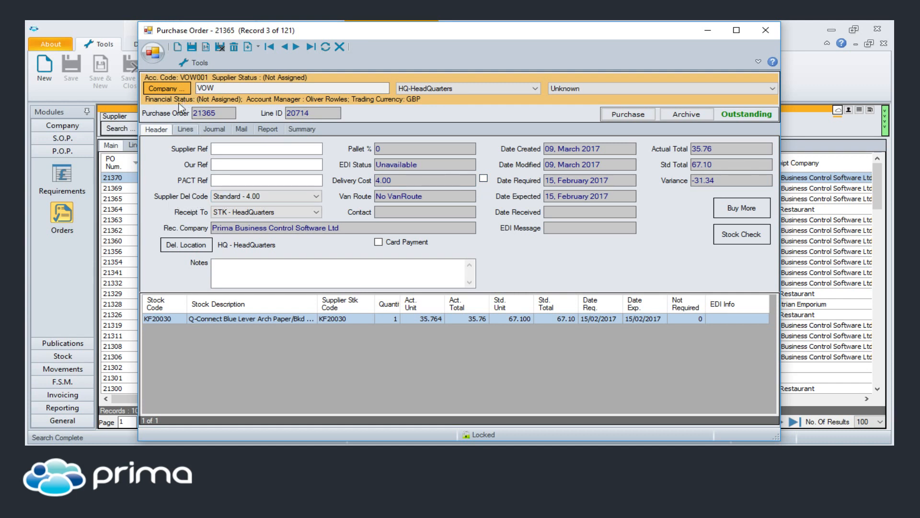
# Step: View the supplier details and delivery codes in VOW's company record, and close it along with the purchase order and journals lookup
pyautogui.click(164, 88)
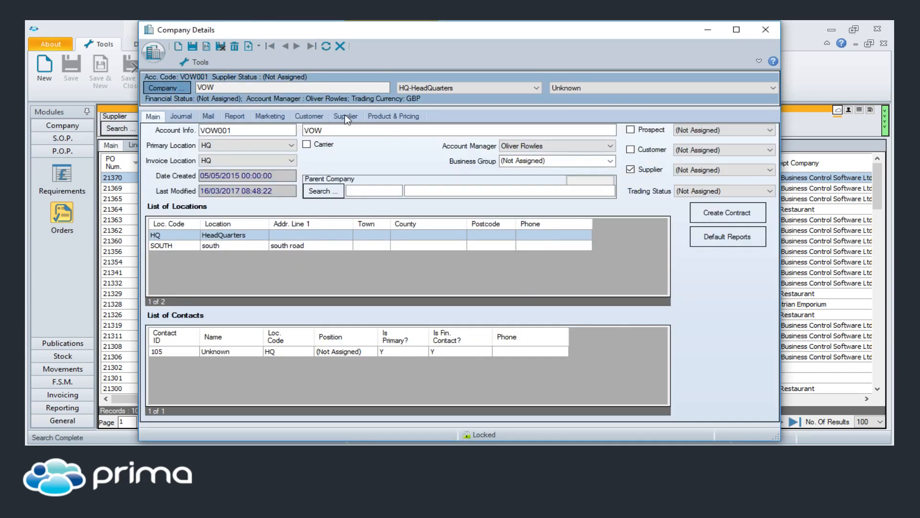
pyautogui.click(344, 116)
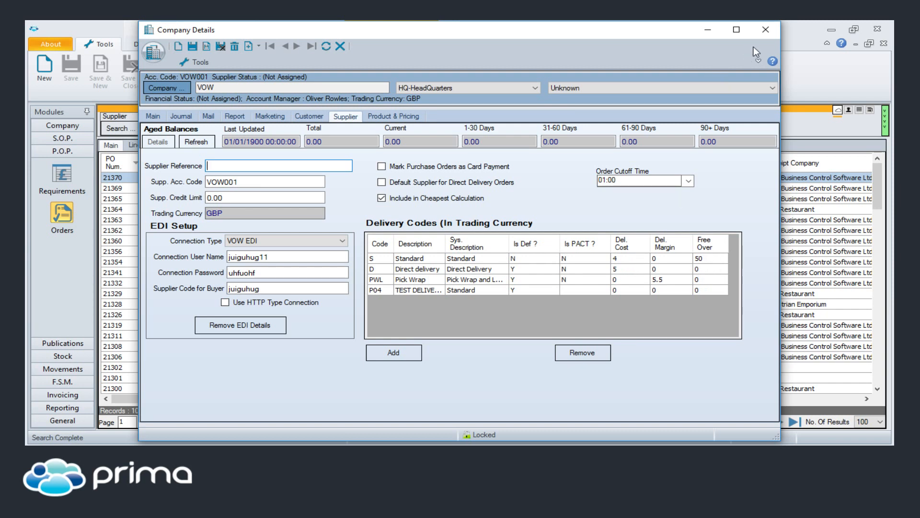
pyautogui.click(766, 29)
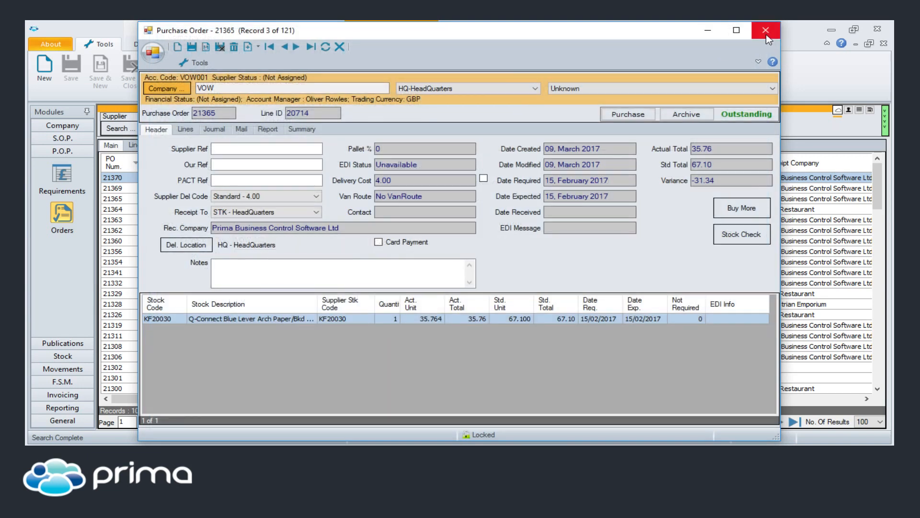
pyautogui.click(766, 32)
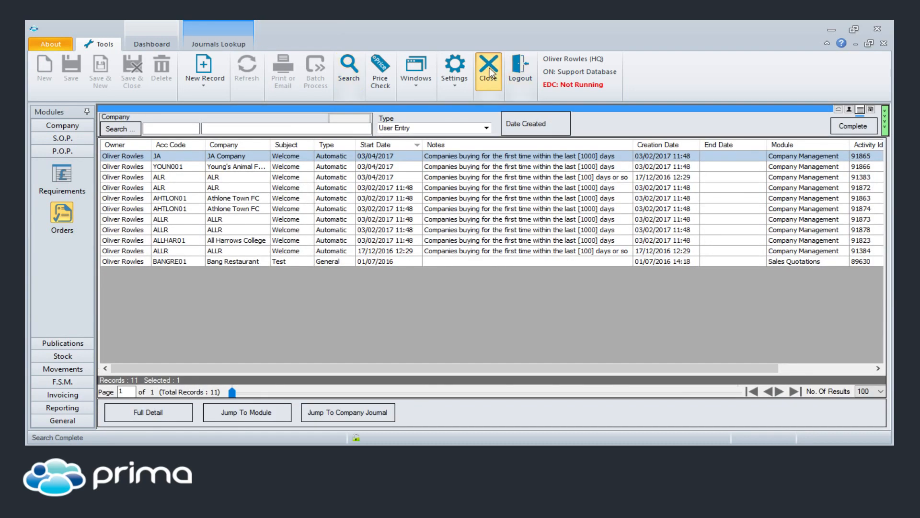
pyautogui.click(486, 64)
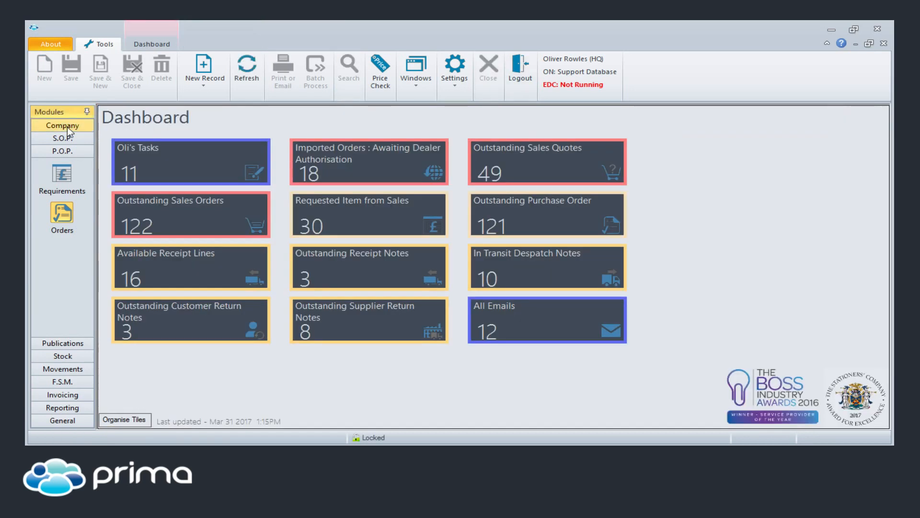
# Step: Search the companies for athlone and open the Athlone Town FC record
pyautogui.click(67, 126)
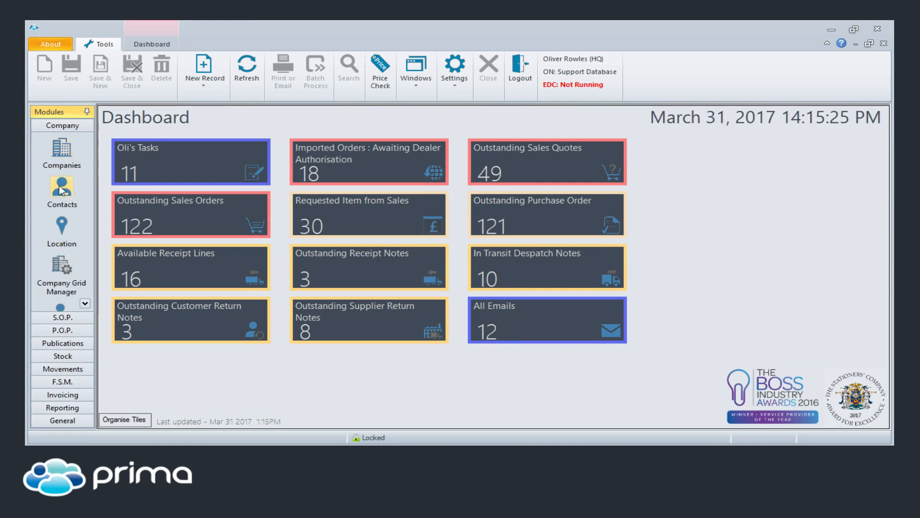
pyautogui.click(64, 146)
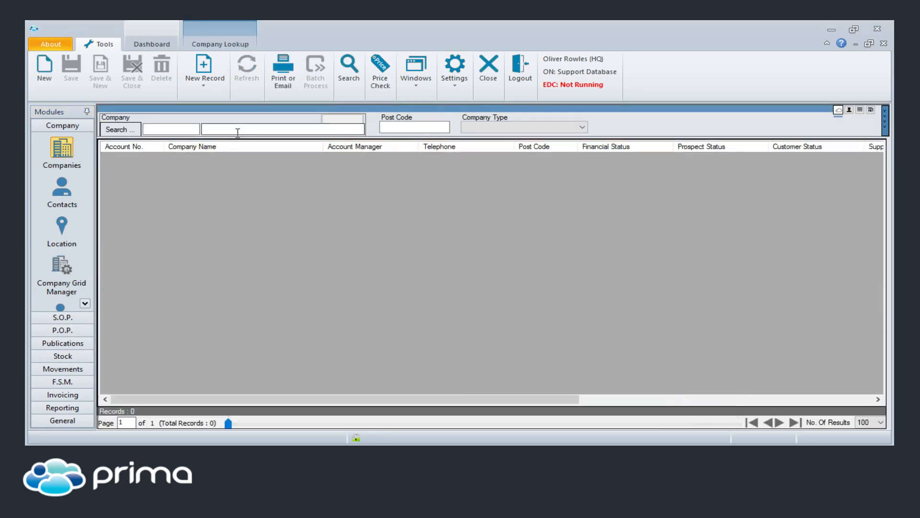
pyautogui.write('athlone')
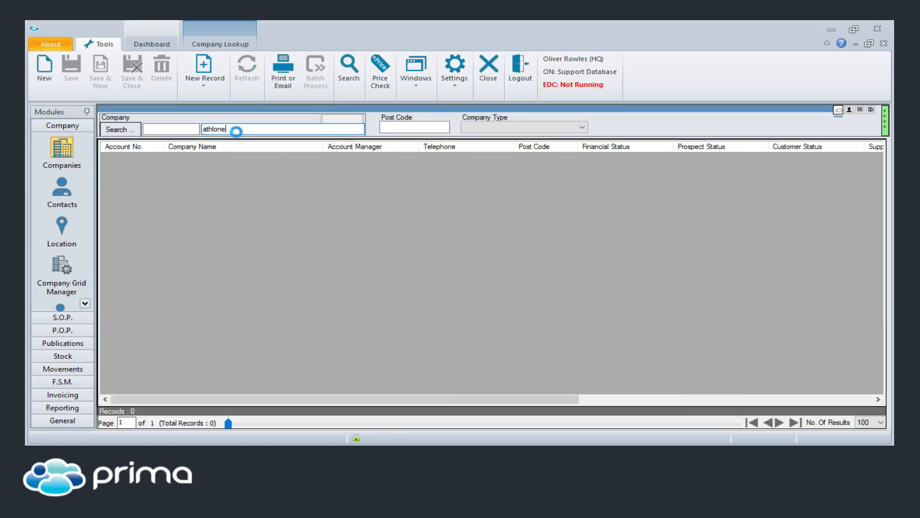
pyautogui.doubleClick(195, 157)
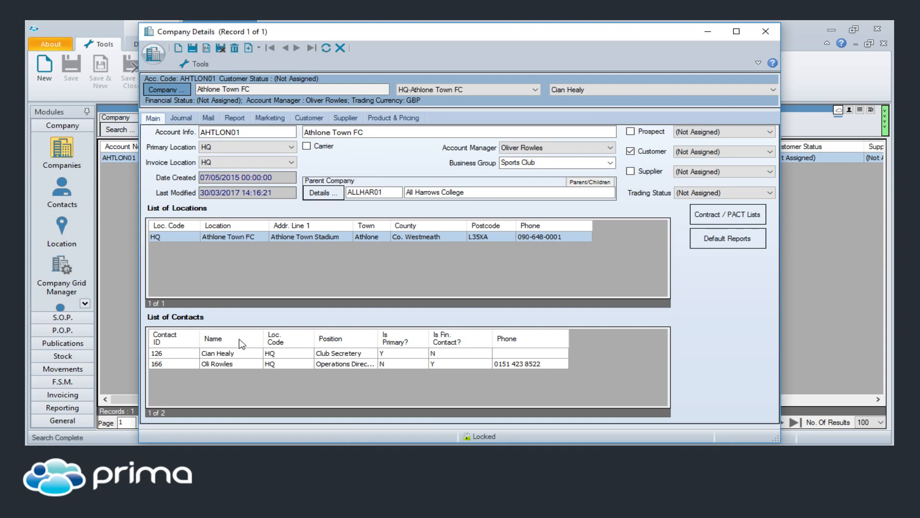
# Step: Open the Operations Director contact of Athlone Town FC, set the name suffix to Jnr, and save
pyautogui.click(222, 364)
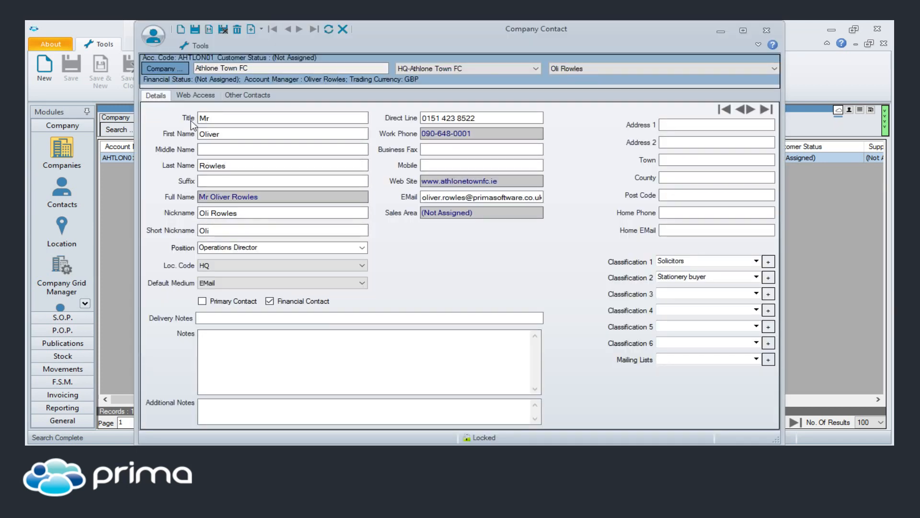
pyautogui.moveTo(213, 119)
pyautogui.mouseDown()
pyautogui.moveTo(184, 118)
pyautogui.moveTo(214, 121)
pyautogui.mouseUp()
pyautogui.click(229, 181)
pyautogui.write('Jnr')
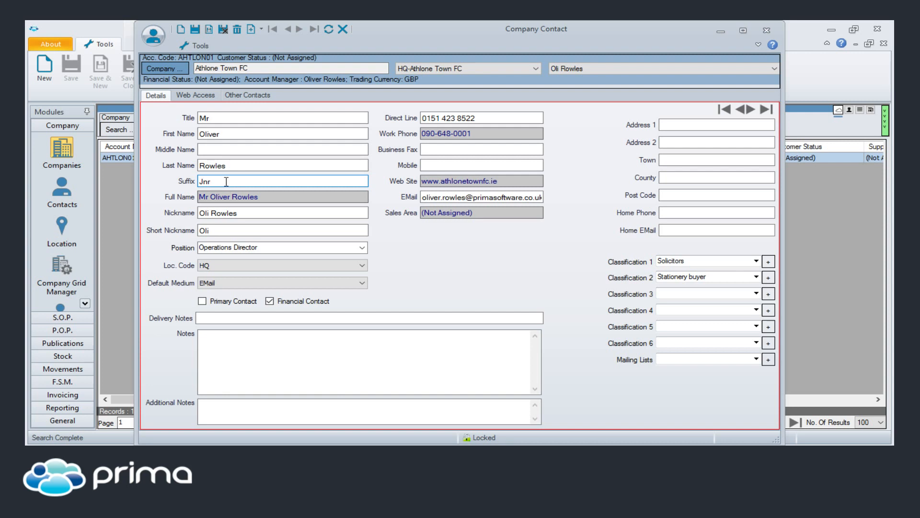
pyautogui.moveTo(276, 197); pyautogui.dragTo(251, 215)
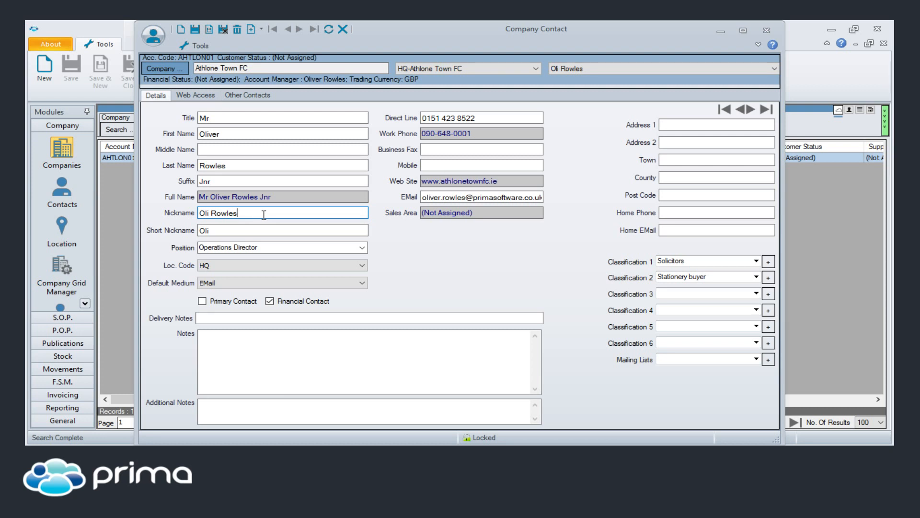
pyautogui.moveTo(283, 199)
pyautogui.mouseDown()
pyautogui.moveTo(117, 200)
pyautogui.moveTo(270, 208)
pyautogui.moveTo(287, 198)
pyautogui.mouseUp()
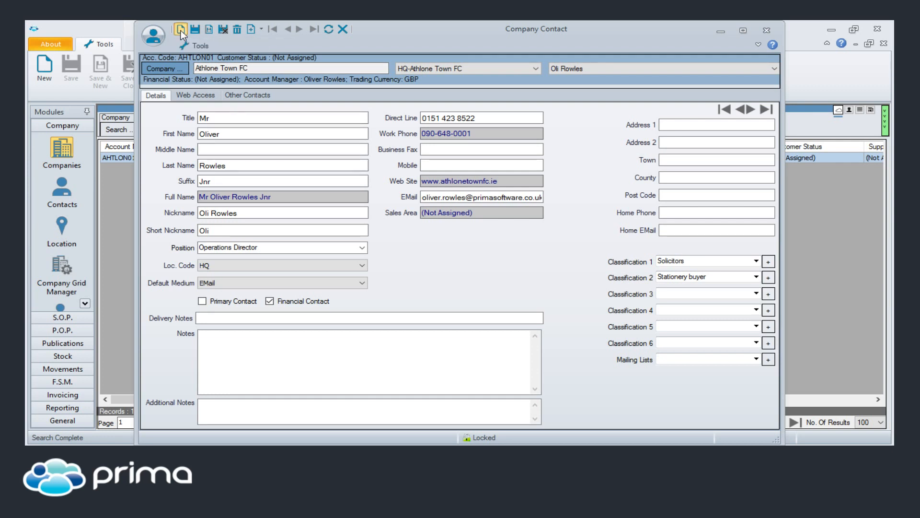
# Step: Start a new contact for Athlone Town FC with the contact's nickname and the suffix Jnr
pyautogui.click(180, 31)
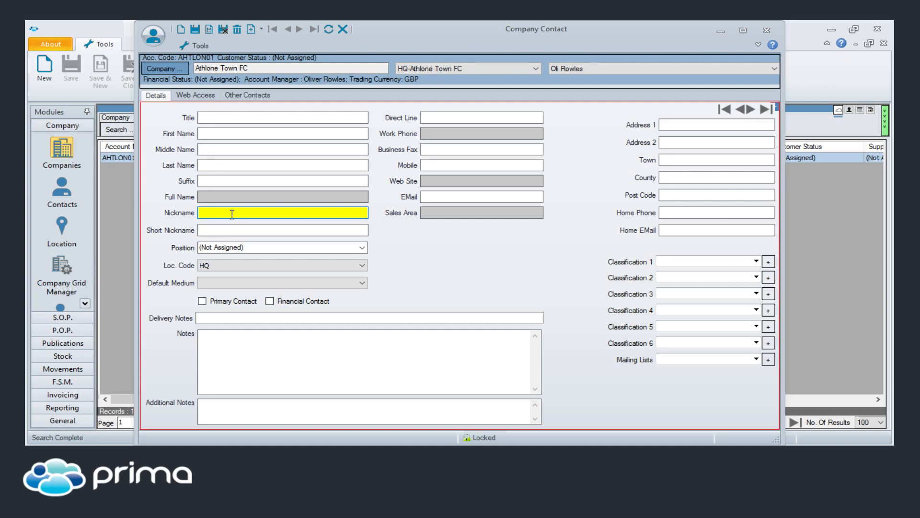
pyautogui.write('Callum')
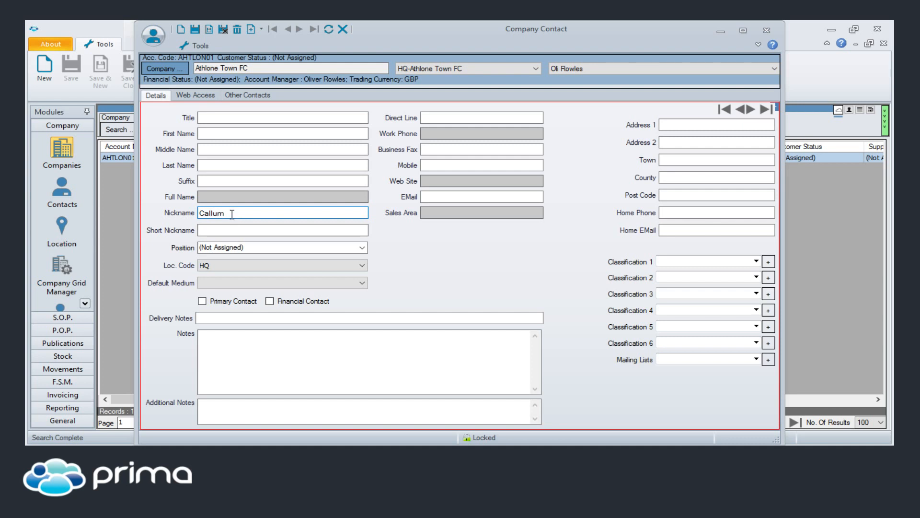
pyautogui.click(227, 182)
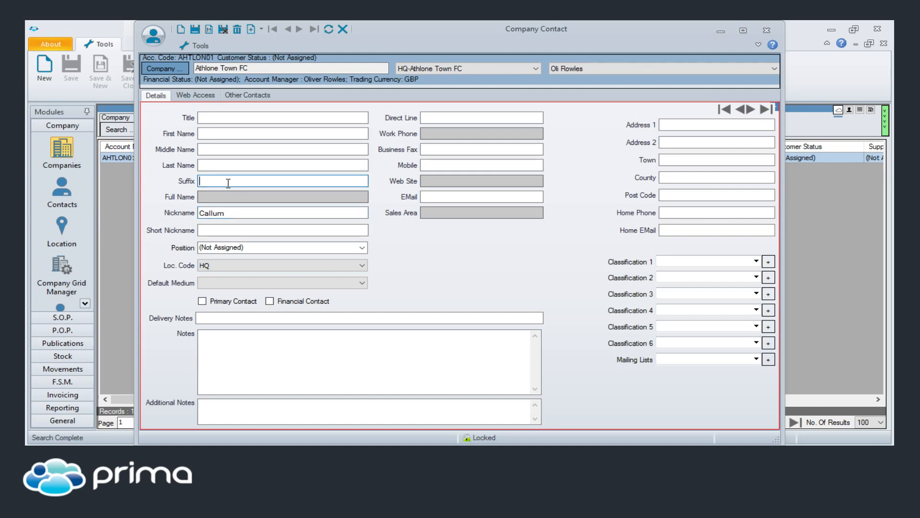
pyautogui.write('jnr')
# Step: Enter the contact's first and last names, set the title to Mr, save the record, and close the contact window
pyautogui.click(266, 132)
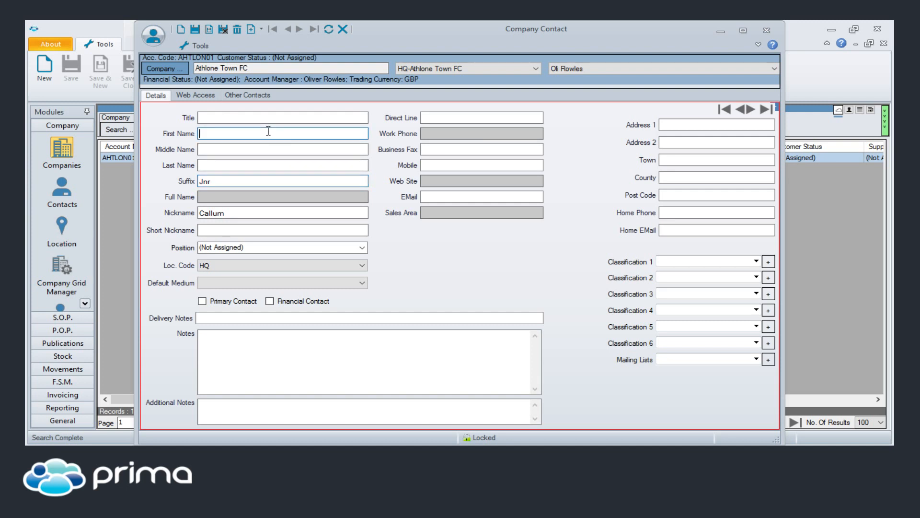
pyautogui.press('Tab')
pyautogui.press('Tab')
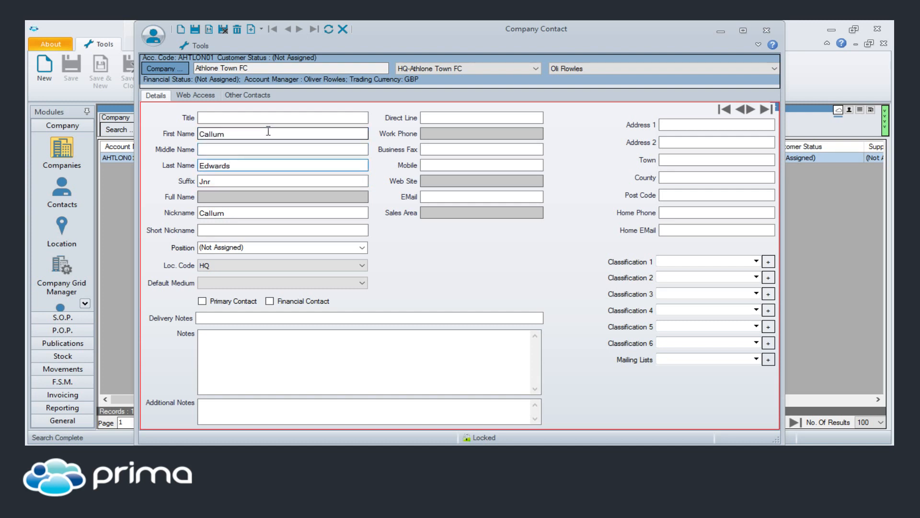
pyautogui.click(268, 119)
pyautogui.write('Mr')
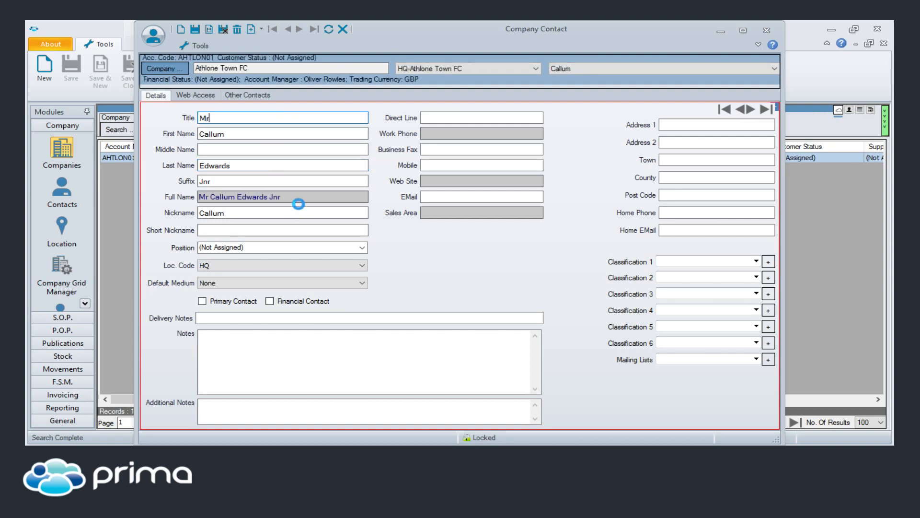
pyautogui.click(301, 211)
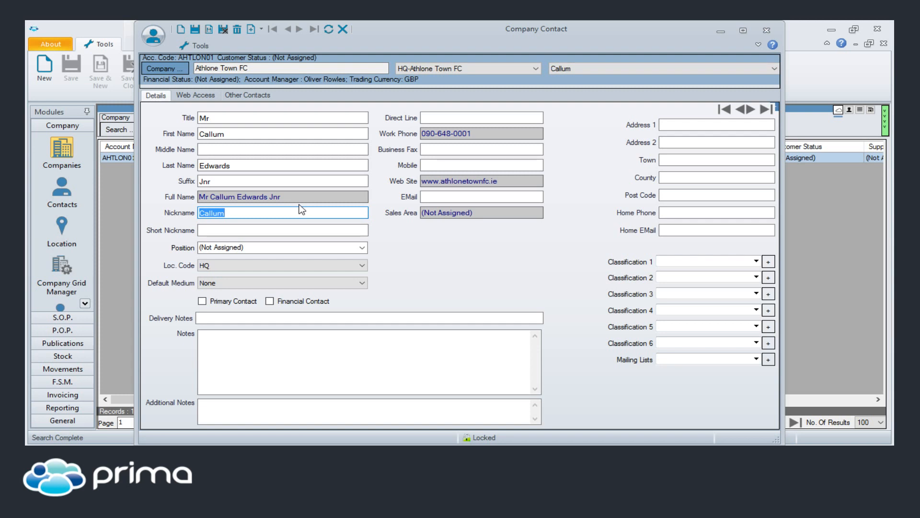
pyautogui.click(180, 30)
pyautogui.click(766, 30)
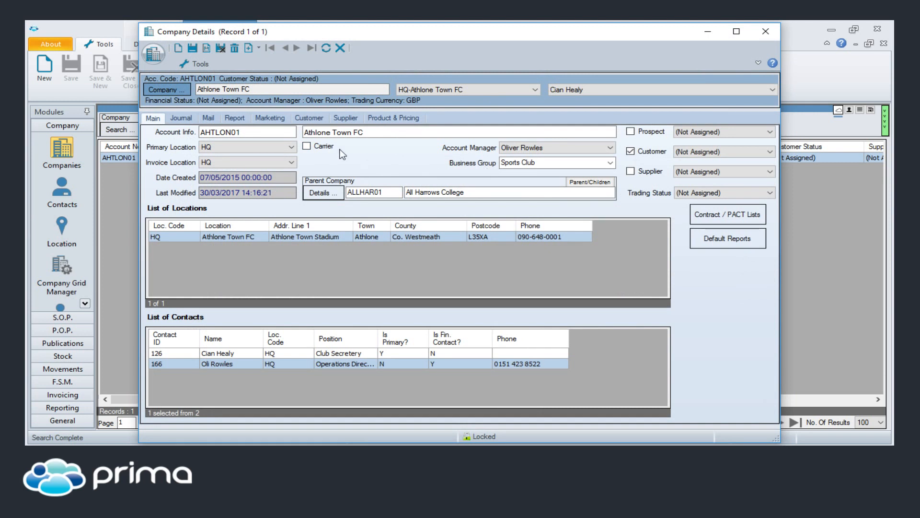
# Step: Search the sales orders for the customer euro, view the first Euro Company Ltd order, and close it
pyautogui.click(61, 317)
pyautogui.click(65, 163)
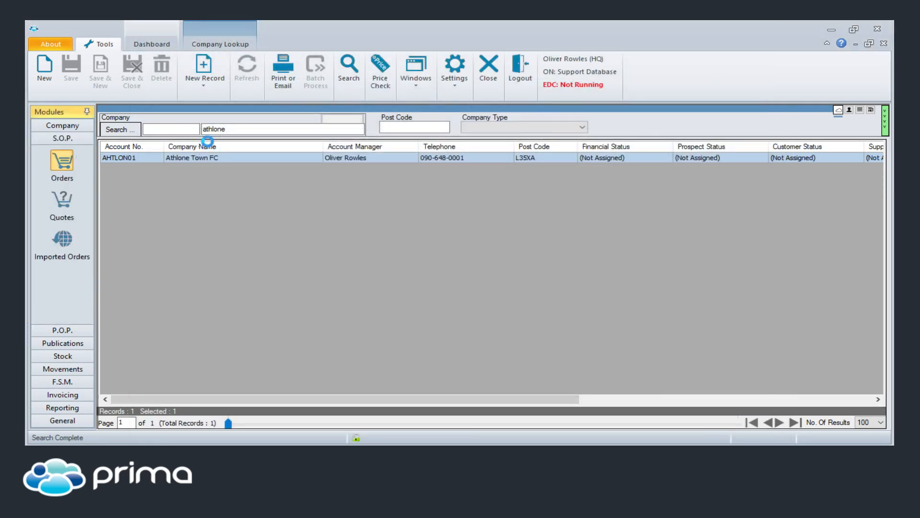
pyautogui.click(252, 128)
pyautogui.write('euro')
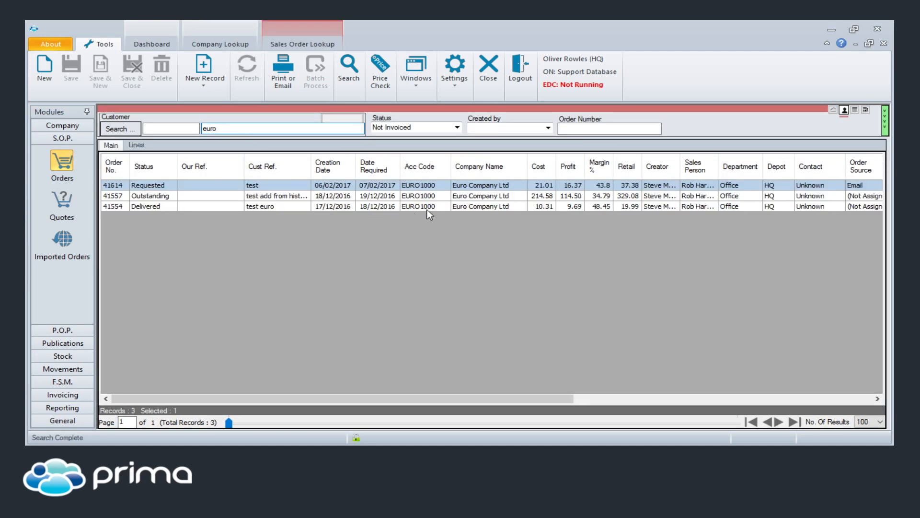
pyautogui.click(472, 185)
pyautogui.doubleClick(472, 185)
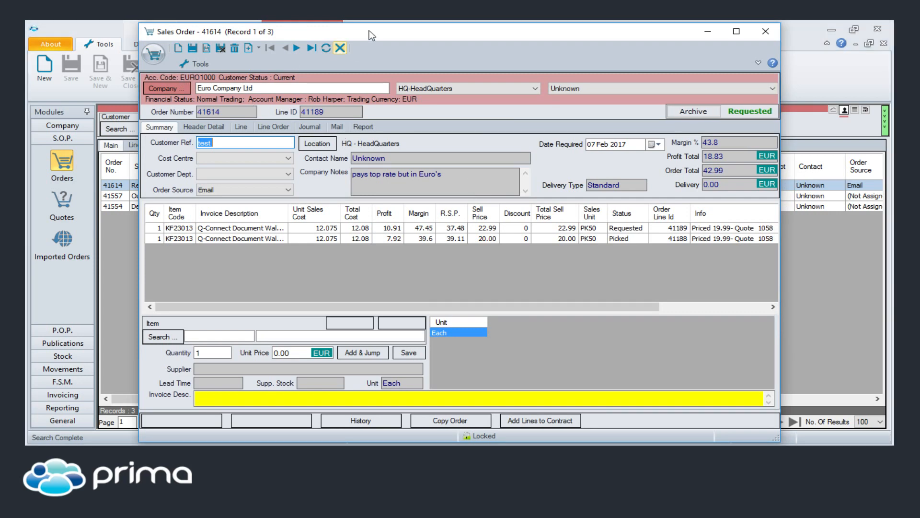
pyautogui.moveTo(369, 31); pyautogui.dragTo(454, 76)
# Step: Start a new company record, view the available trading currencies, and cancel the creation
pyautogui.click(201, 69)
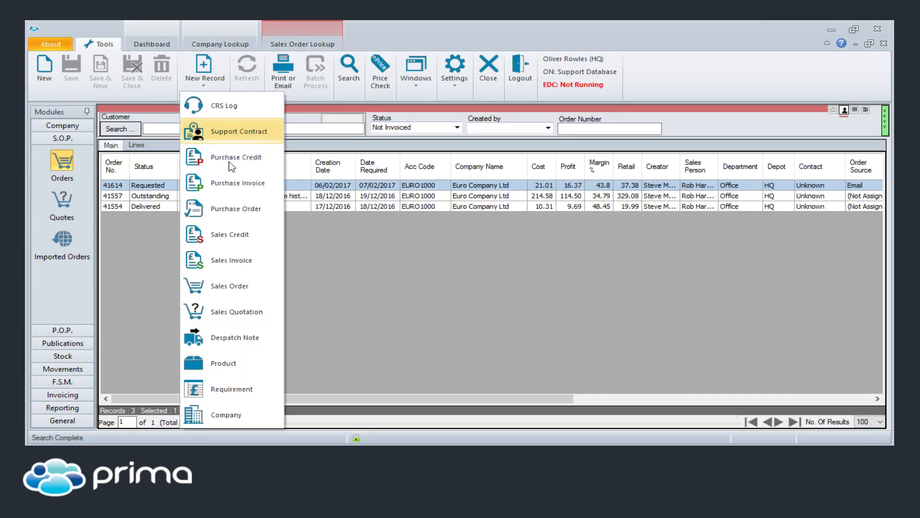
pyautogui.click(223, 408)
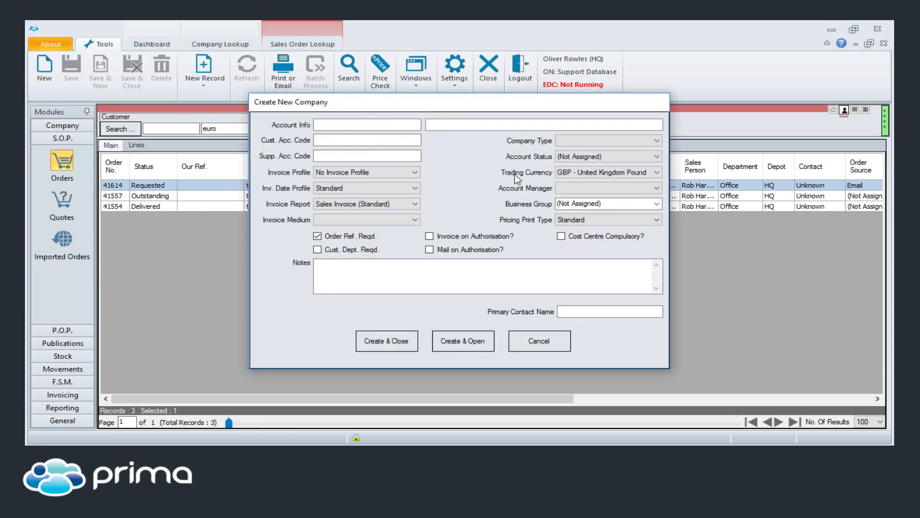
pyautogui.click(658, 172)
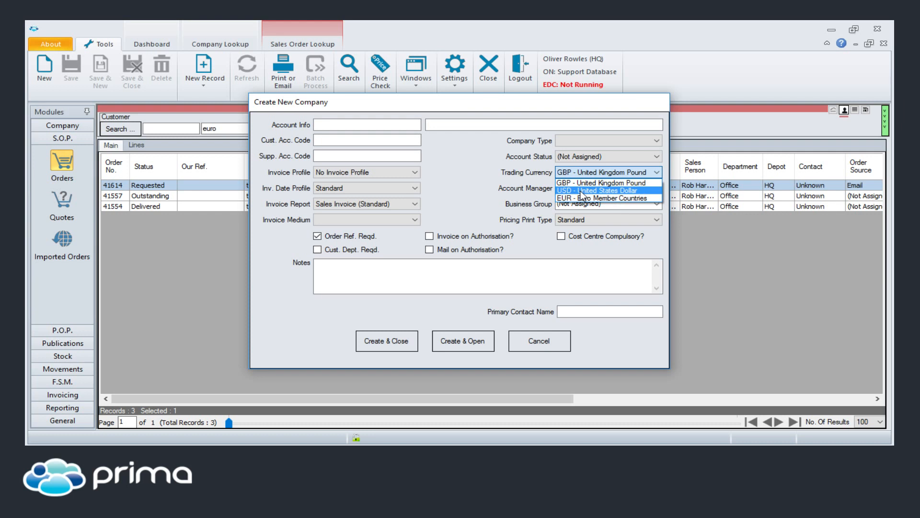
pyautogui.click(538, 334)
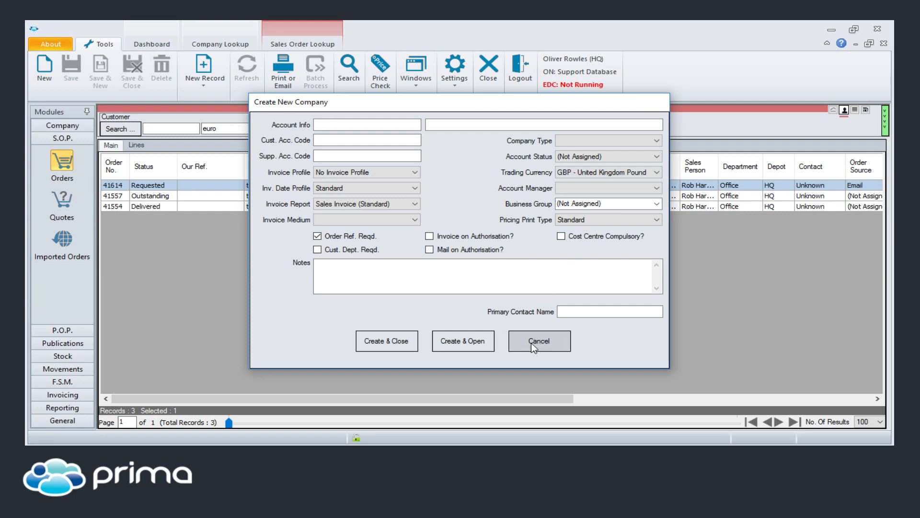
# Step: Cancel the new company creation and view the details of the Picked line in the first Euro Company Ltd sales order
pyautogui.click(527, 339)
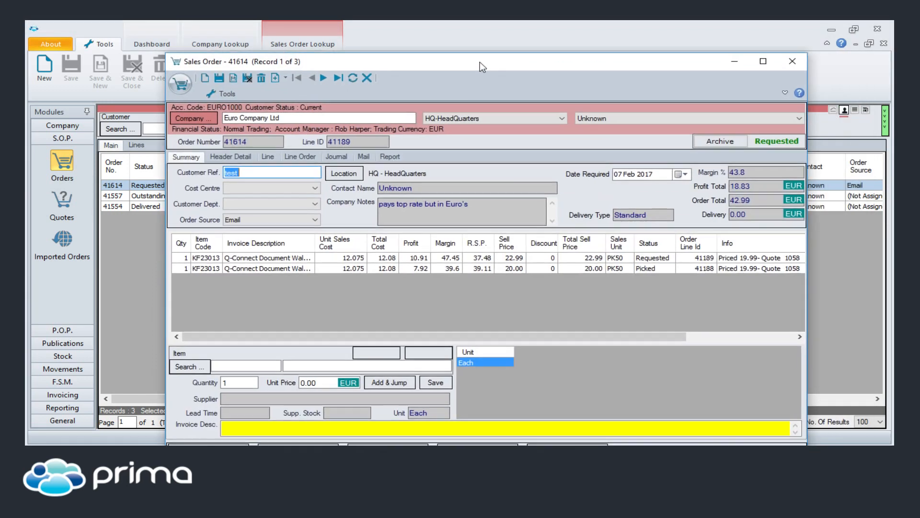
pyautogui.moveTo(479, 62); pyautogui.dragTo(462, 42)
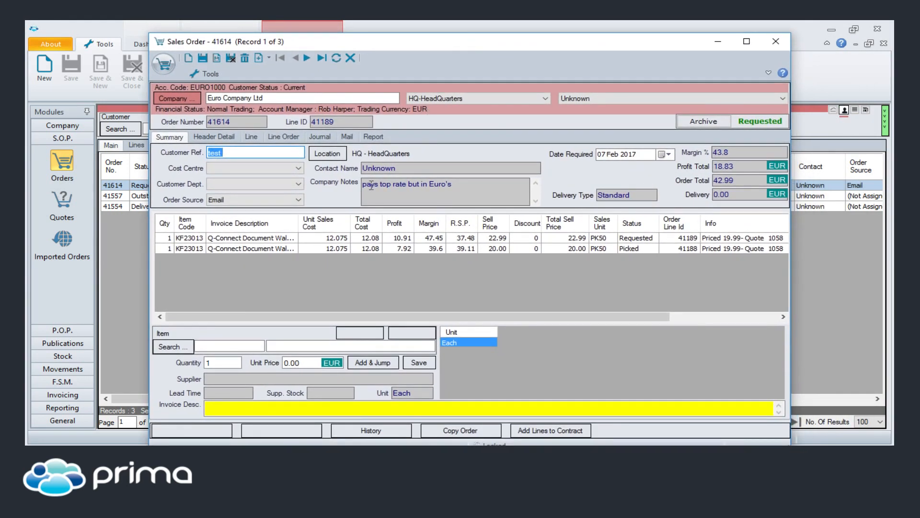
pyautogui.moveTo(746, 167); pyautogui.dragTo(717, 181)
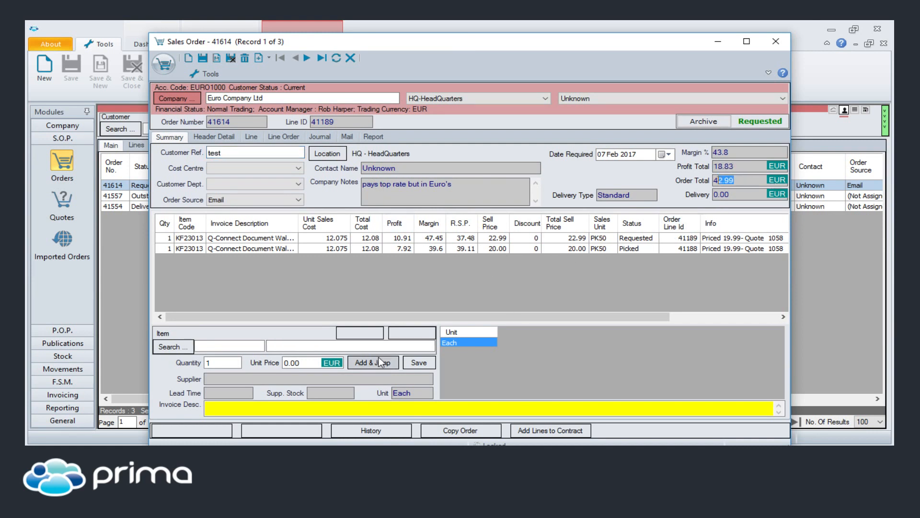
pyautogui.doubleClick(522, 249)
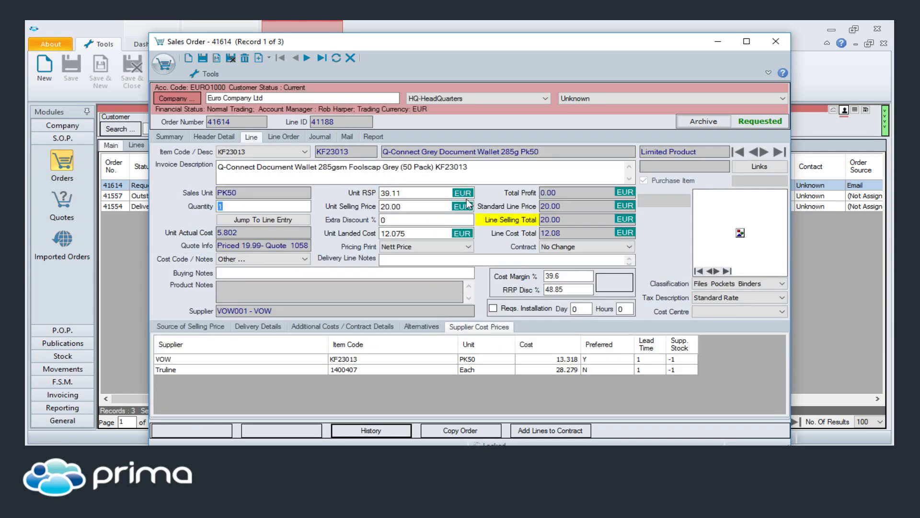
pyautogui.click(178, 136)
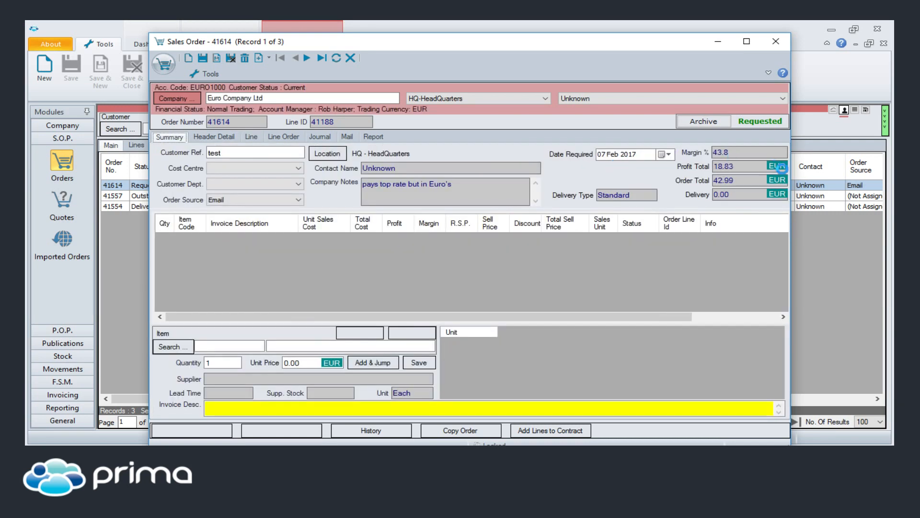
# Step: View the order's profit total converted from EUR to GBP with its exchange rate, and close the sales order
pyautogui.click(777, 166)
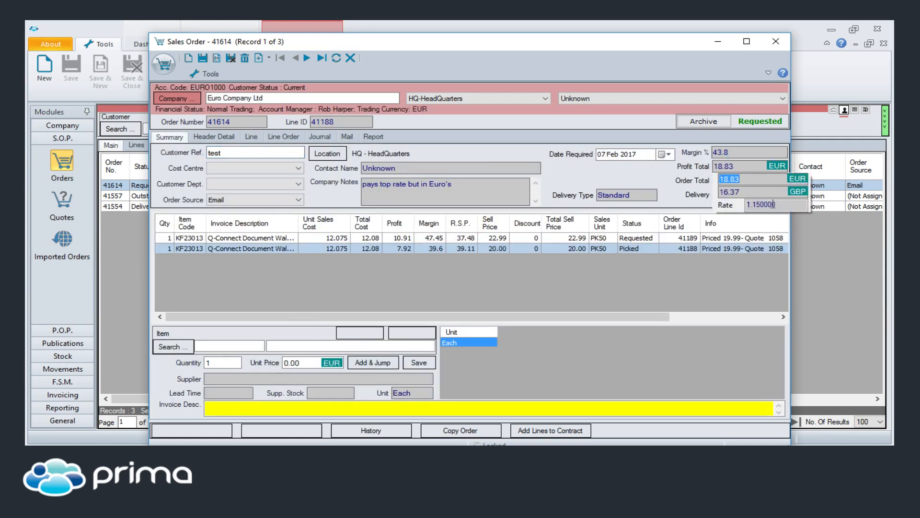
pyautogui.click(779, 205)
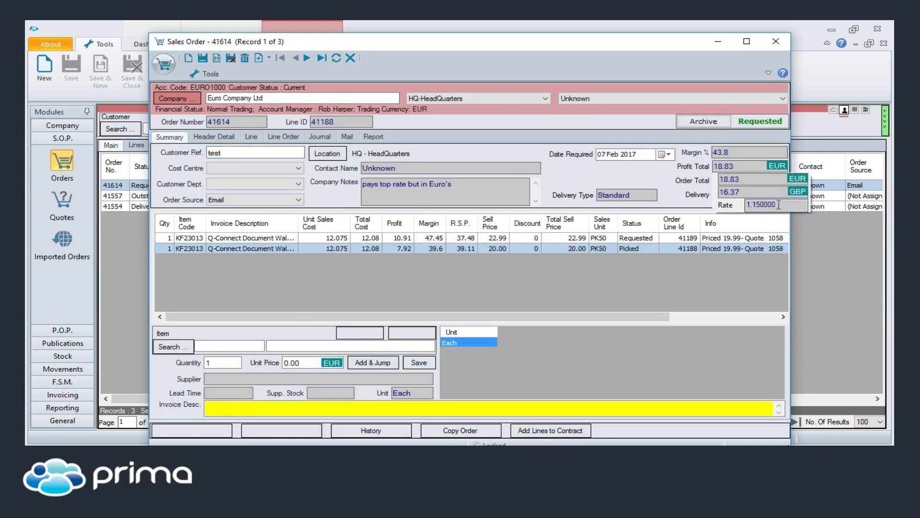
pyautogui.click(761, 192)
pyautogui.click(771, 44)
pyautogui.click(771, 44)
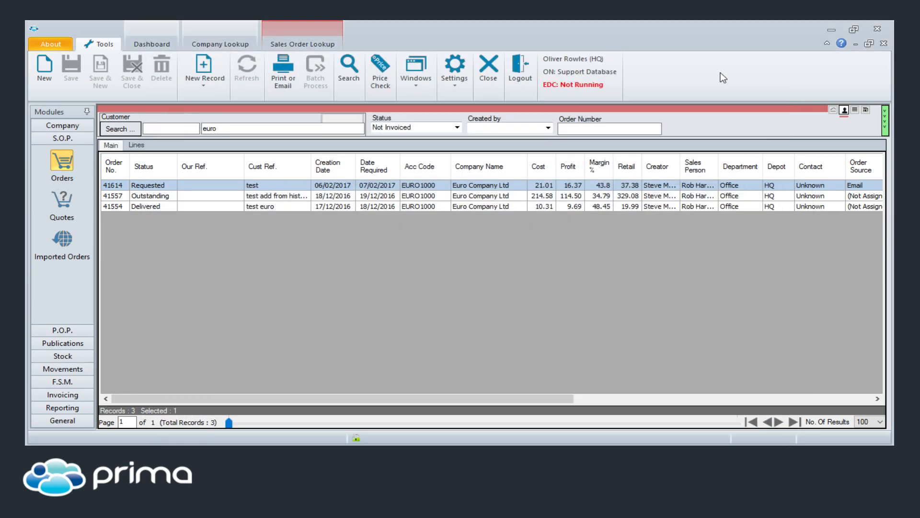